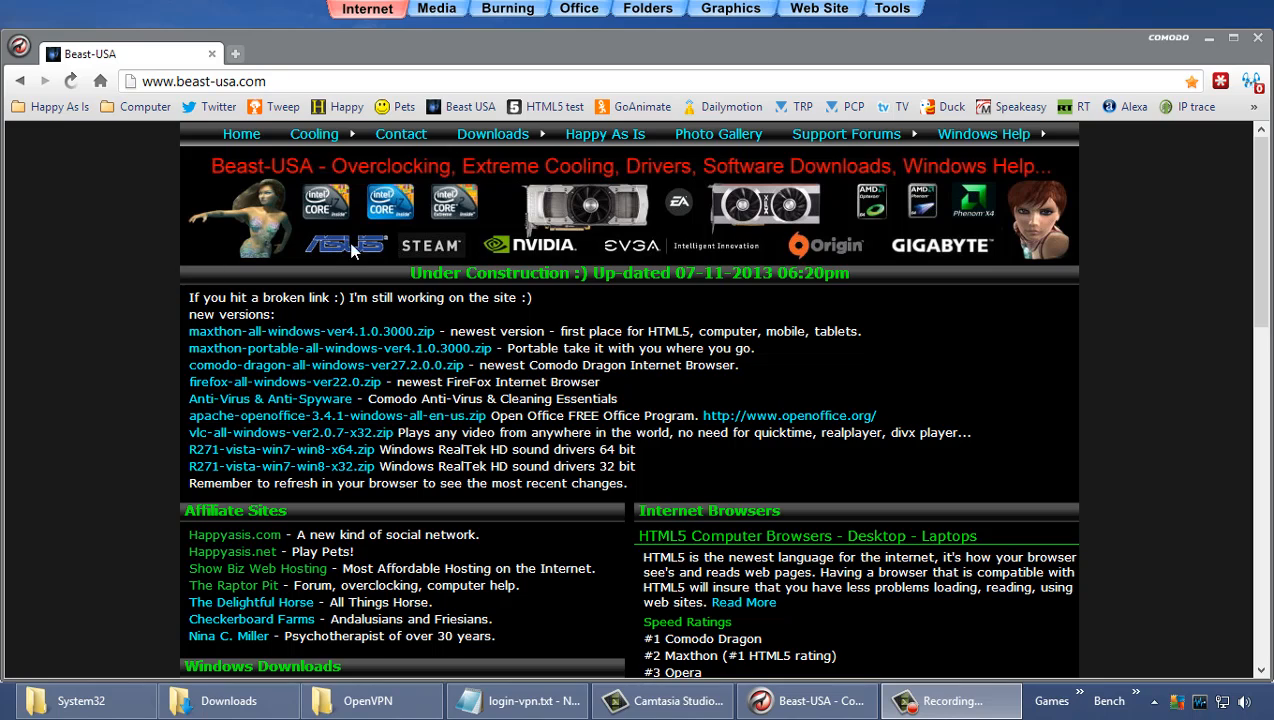
Step: Download the OpenVPN 2.3.2 x86_64 Windows installer from openvpn.net's Community Downloads page
left_click(1253, 106)
left_click(1190, 224)
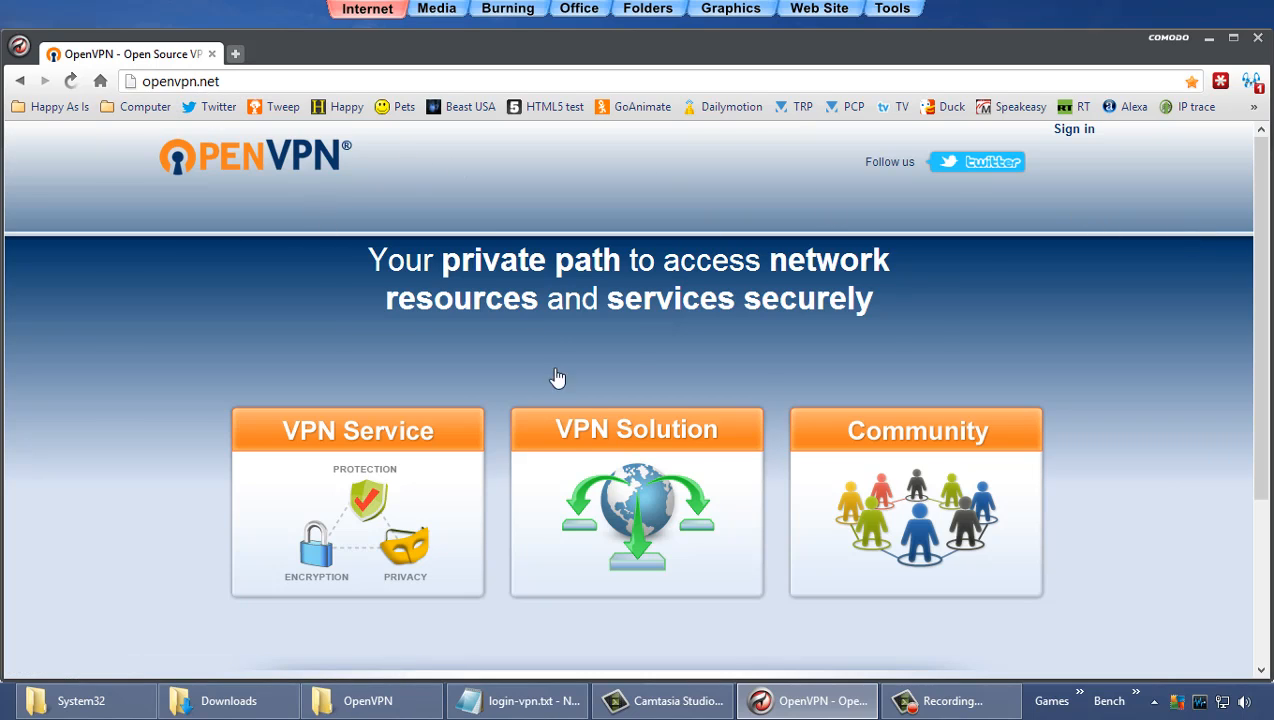
left_click(624, 440)
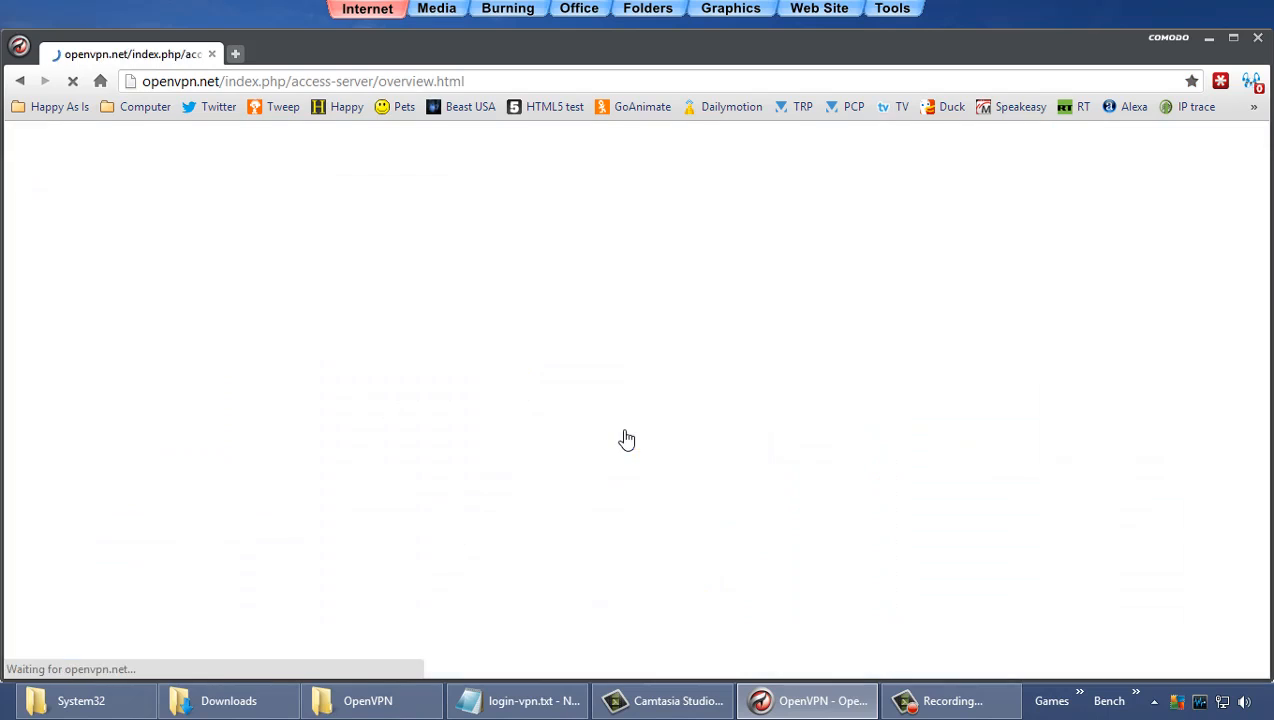
mouse_move(715, 234)
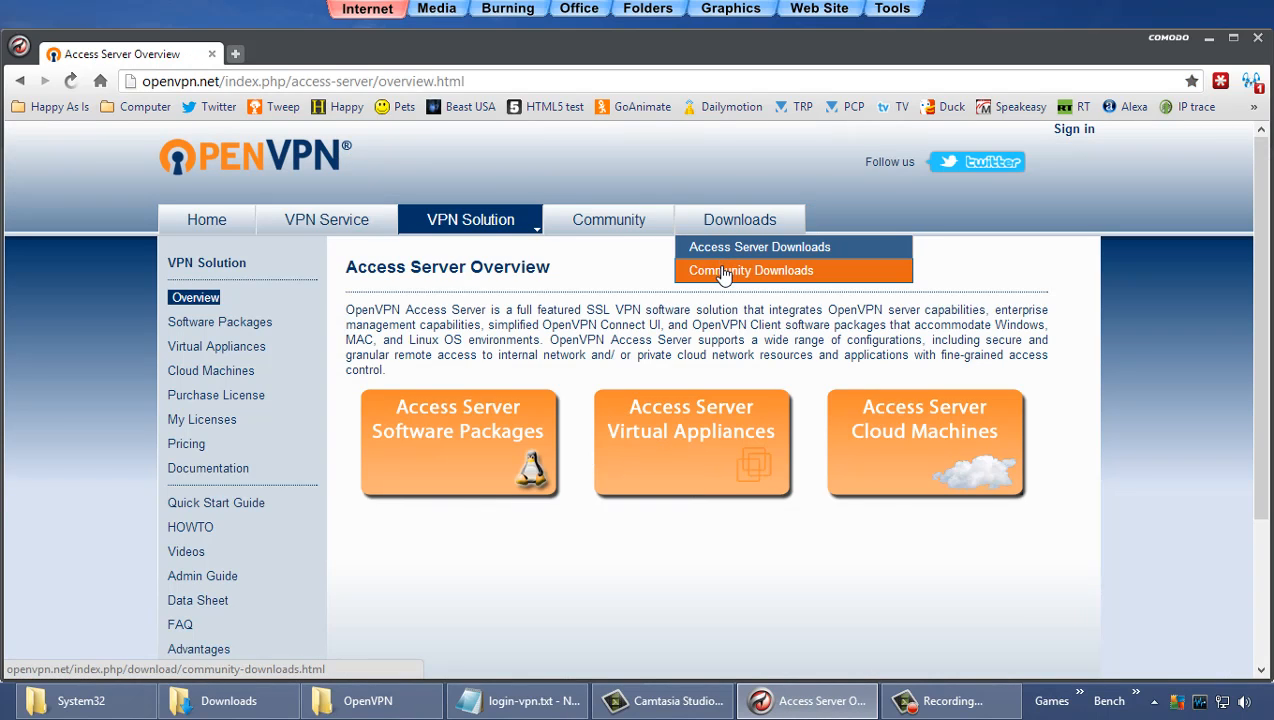
left_click(723, 271)
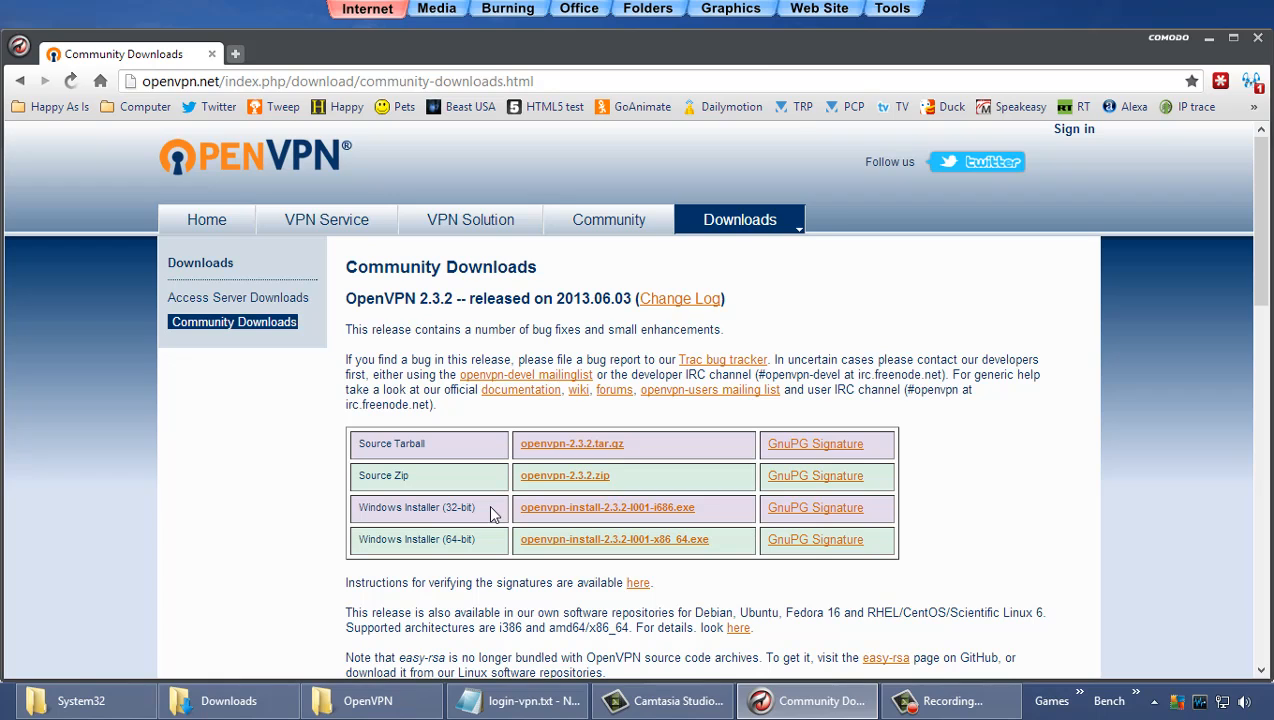
left_click(549, 548)
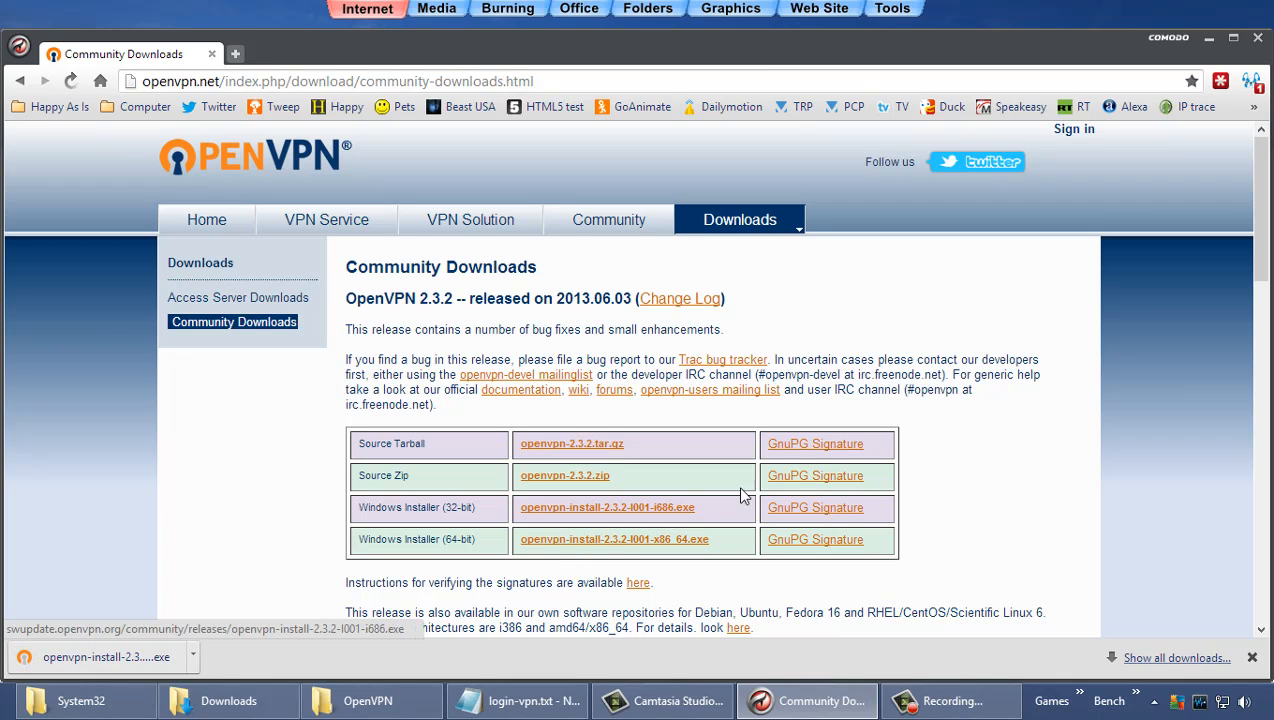
Step: Open VPNBook's Free VPN page and scroll to the OpenVPN bundles and shared login details
left_click(1253, 106)
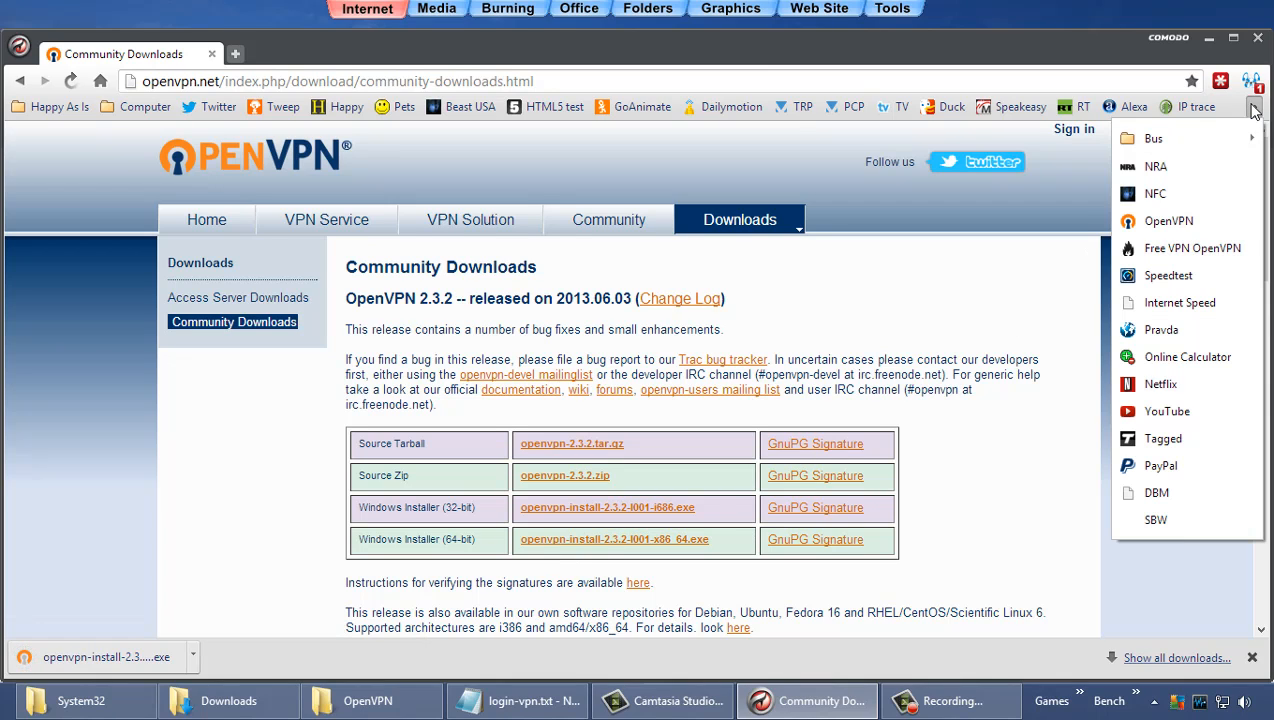
left_click(1203, 252)
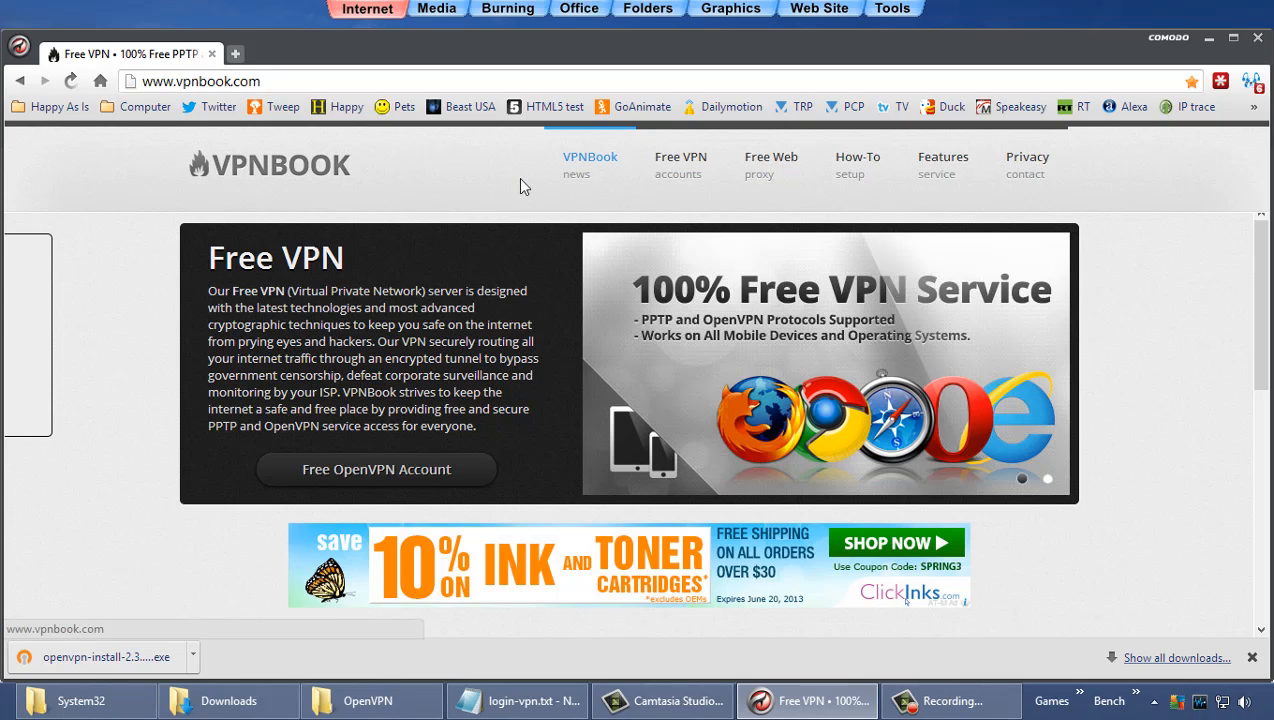
left_click(688, 165)
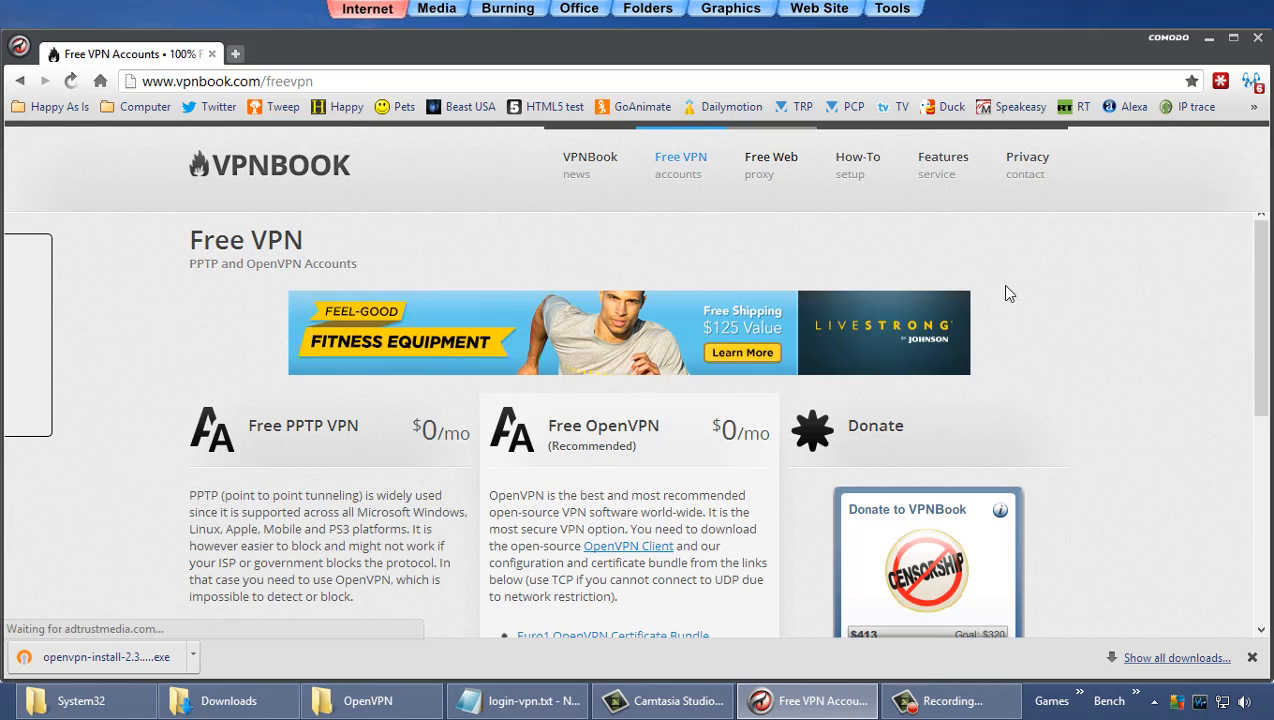
scroll(1138, 312, "down", 2)
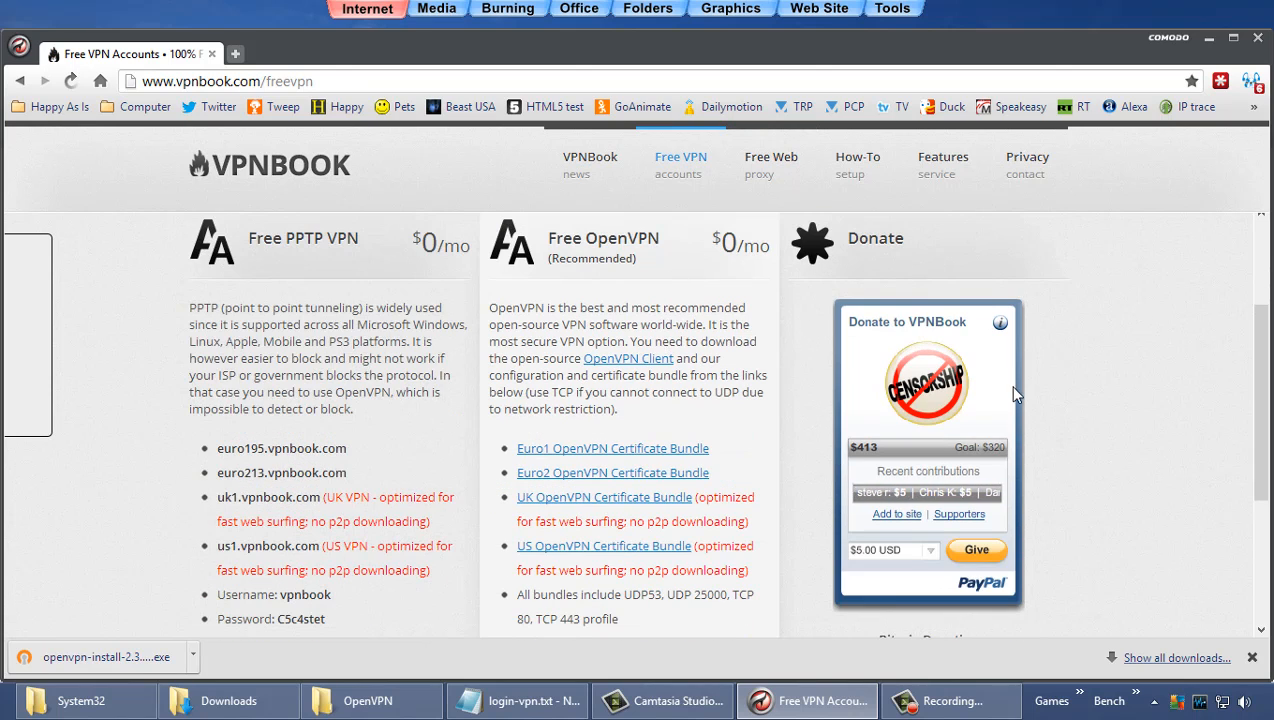
scroll(1091, 385, "down", 1)
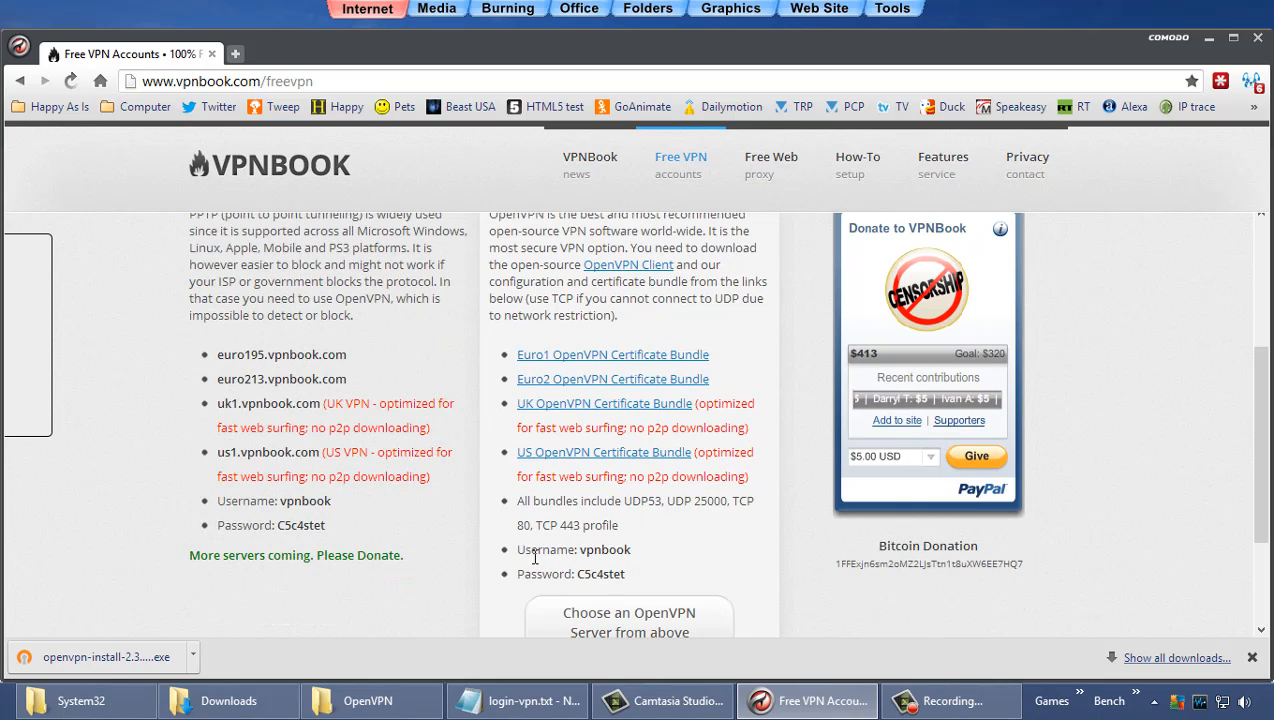
left_click_drag(489, 549, 633, 574)
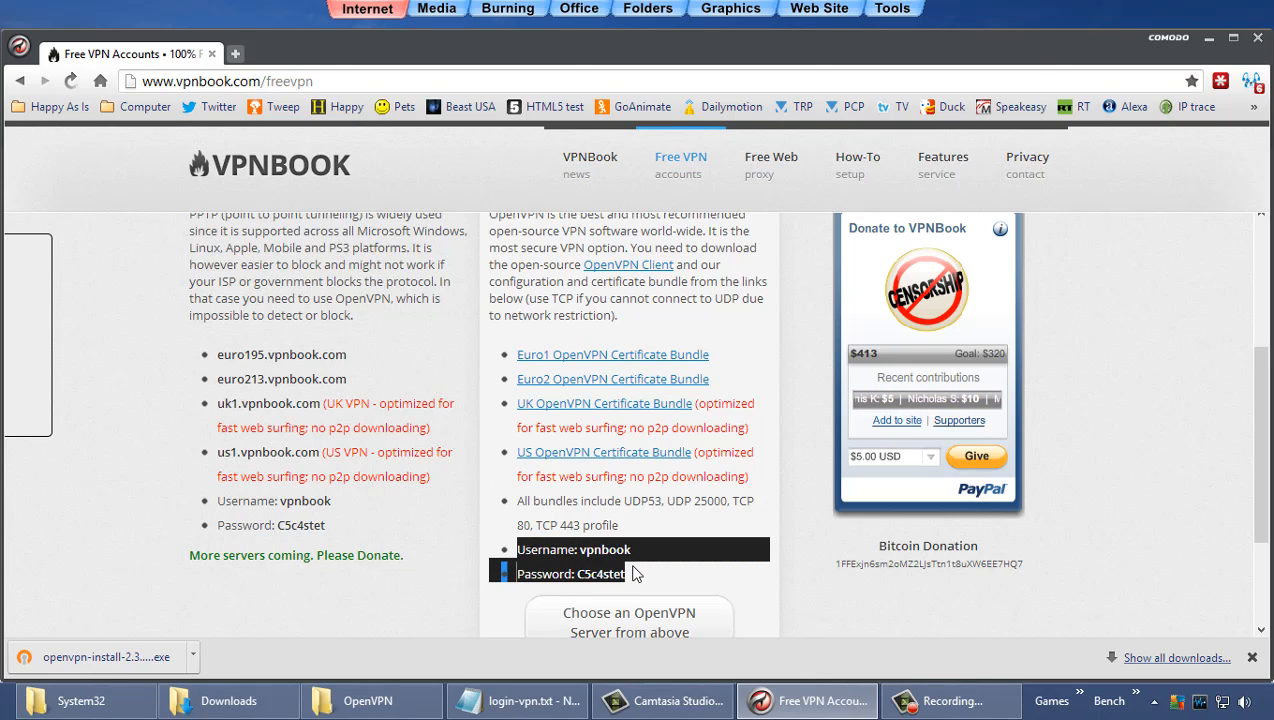
left_click(722, 543)
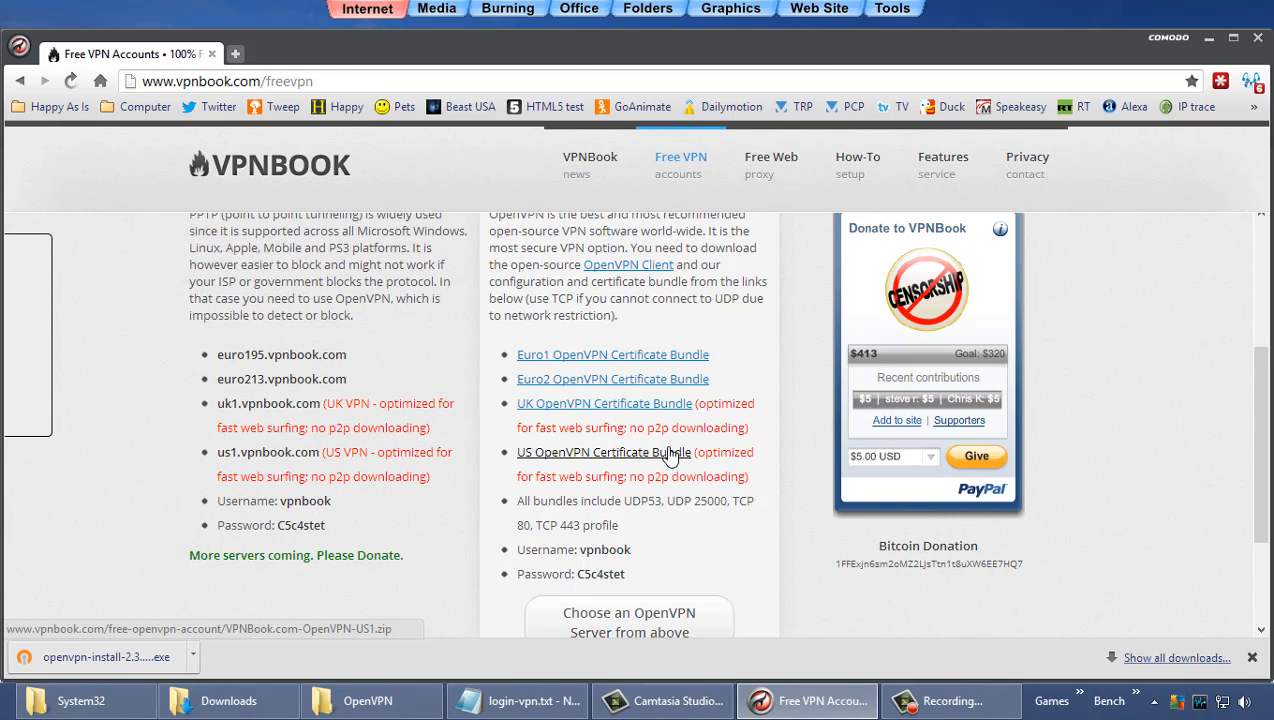
Step: Download the Euro1, Euro2, UK and US OpenVPN certificate bundle zips
left_click(665, 363)
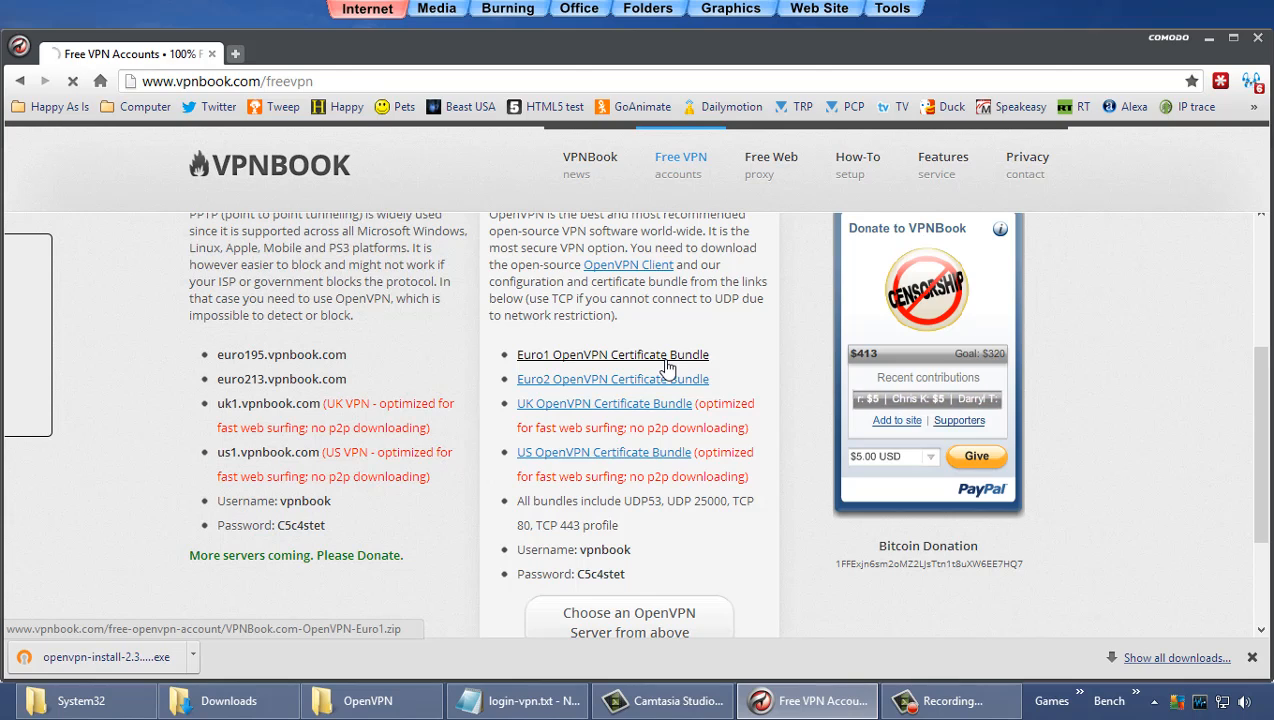
left_click(667, 385)
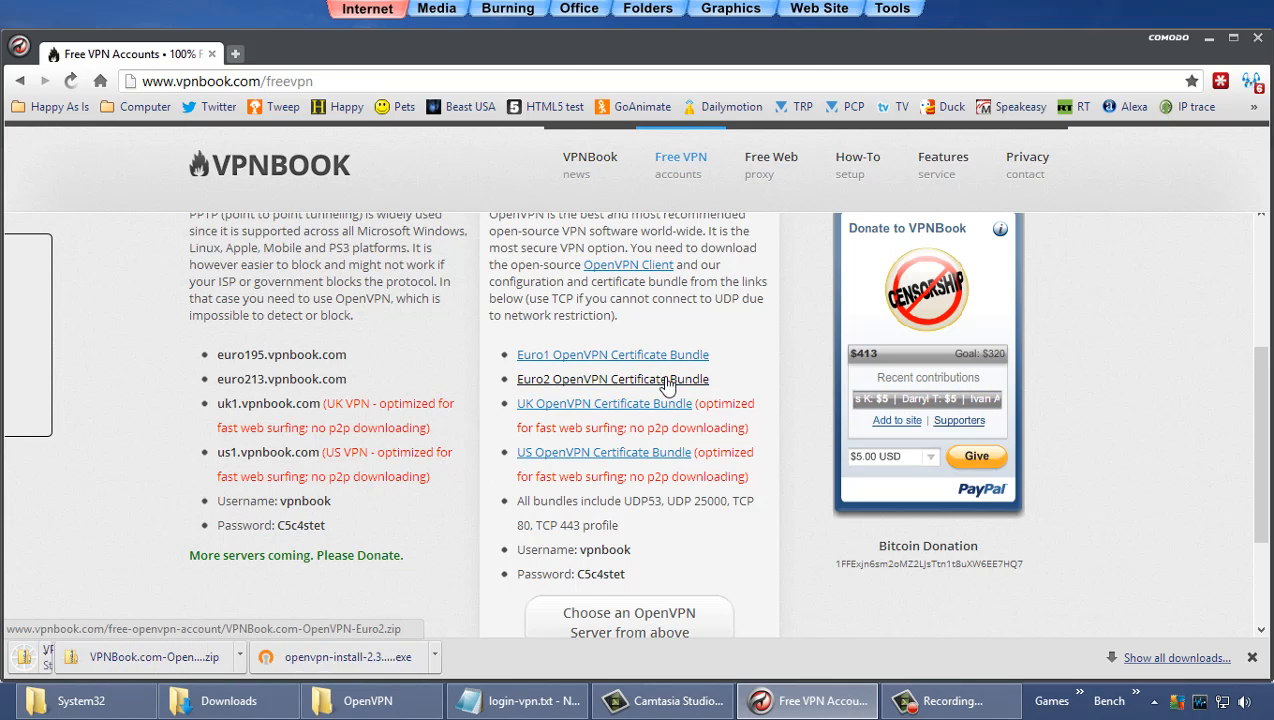
left_click(669, 404)
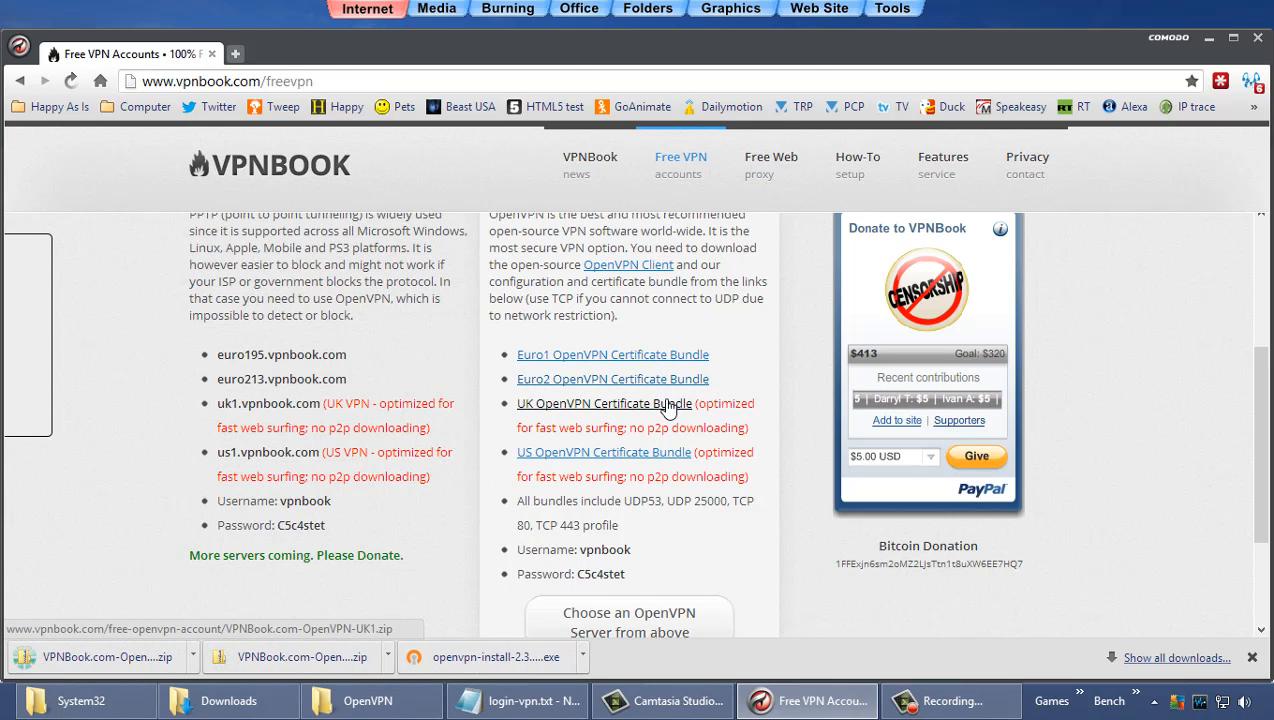
left_click(660, 455)
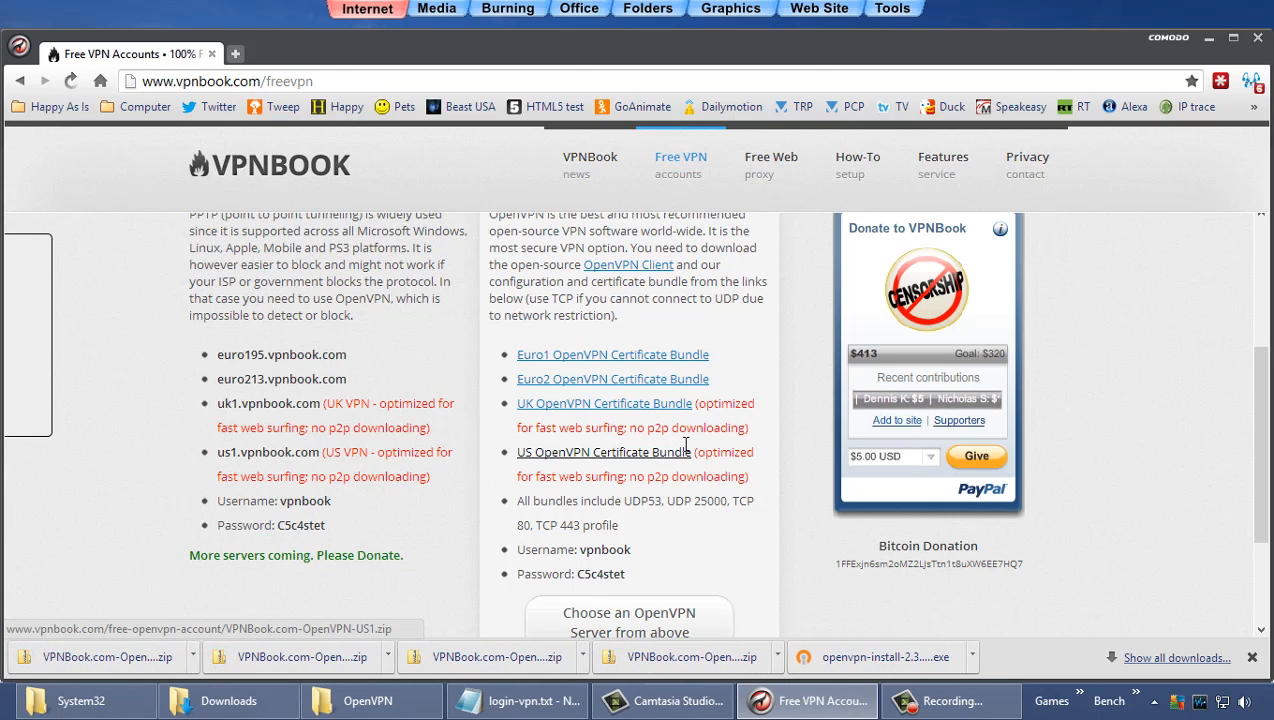
Step: Close the browser, browse to the downloads folder, and bring up the OpenVPN installer's context menu
left_click(1255, 37)
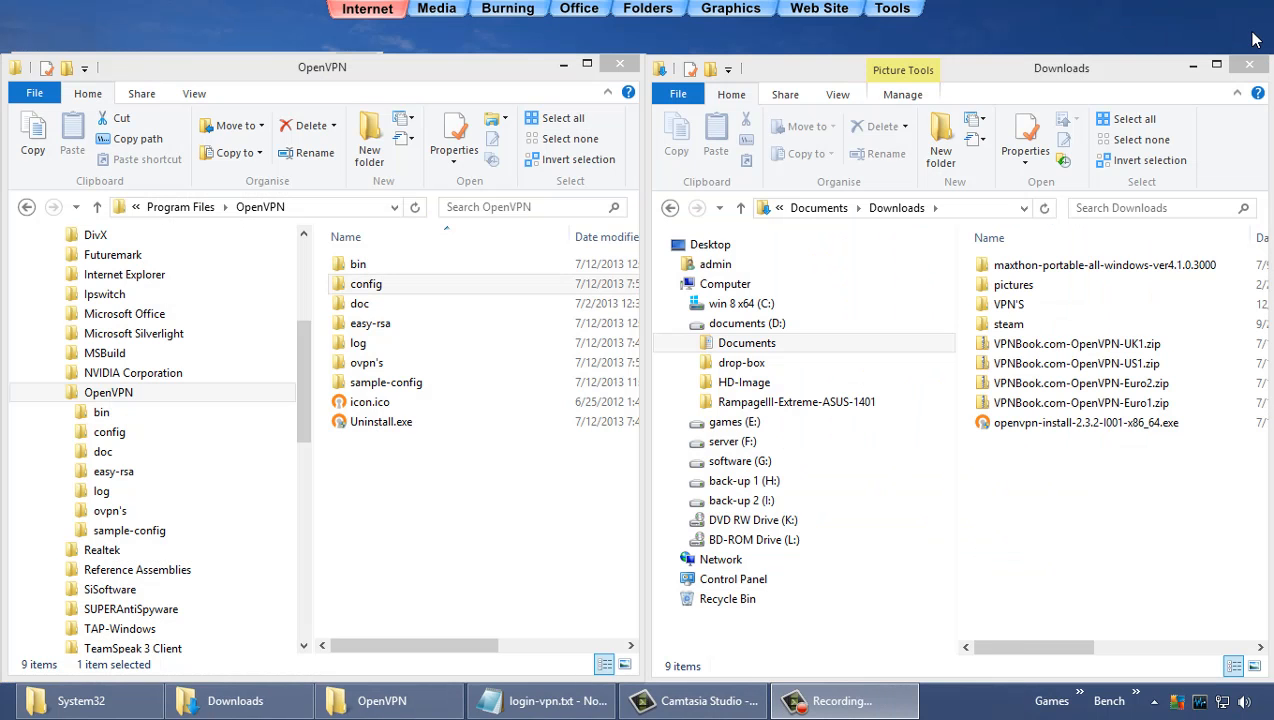
left_click(752, 324)
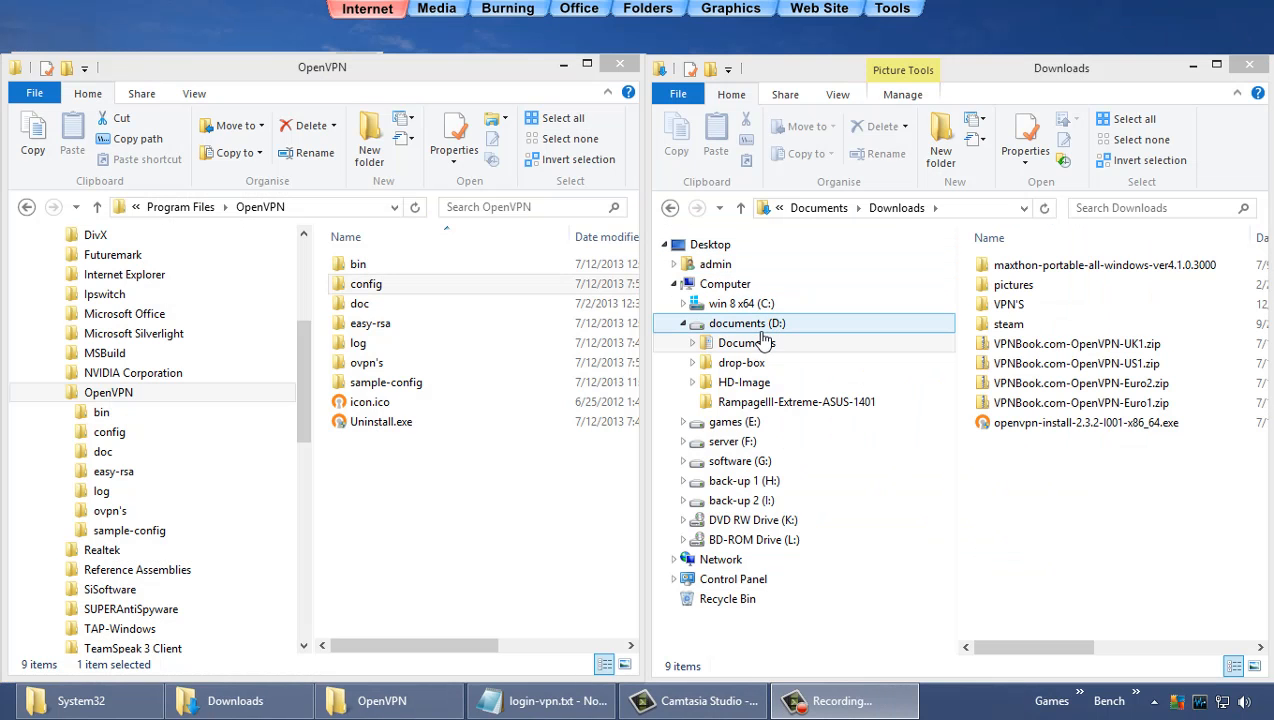
left_click(763, 344)
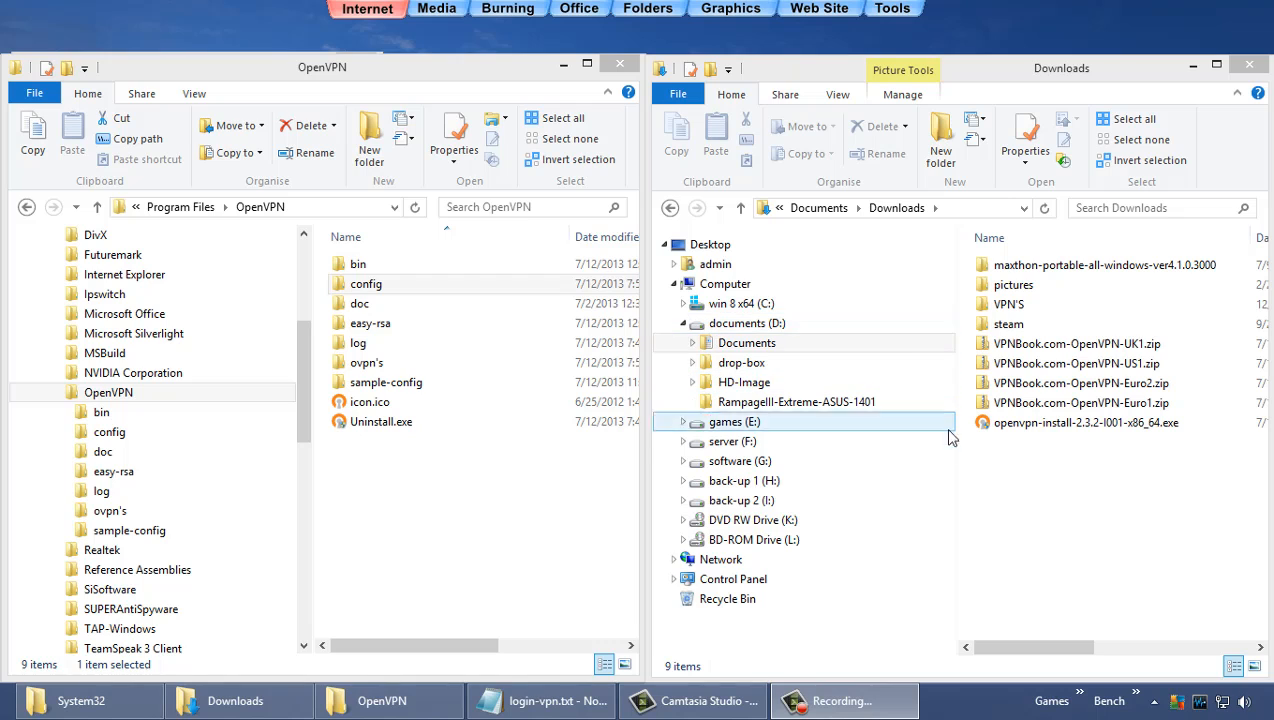
right_click(1066, 428)
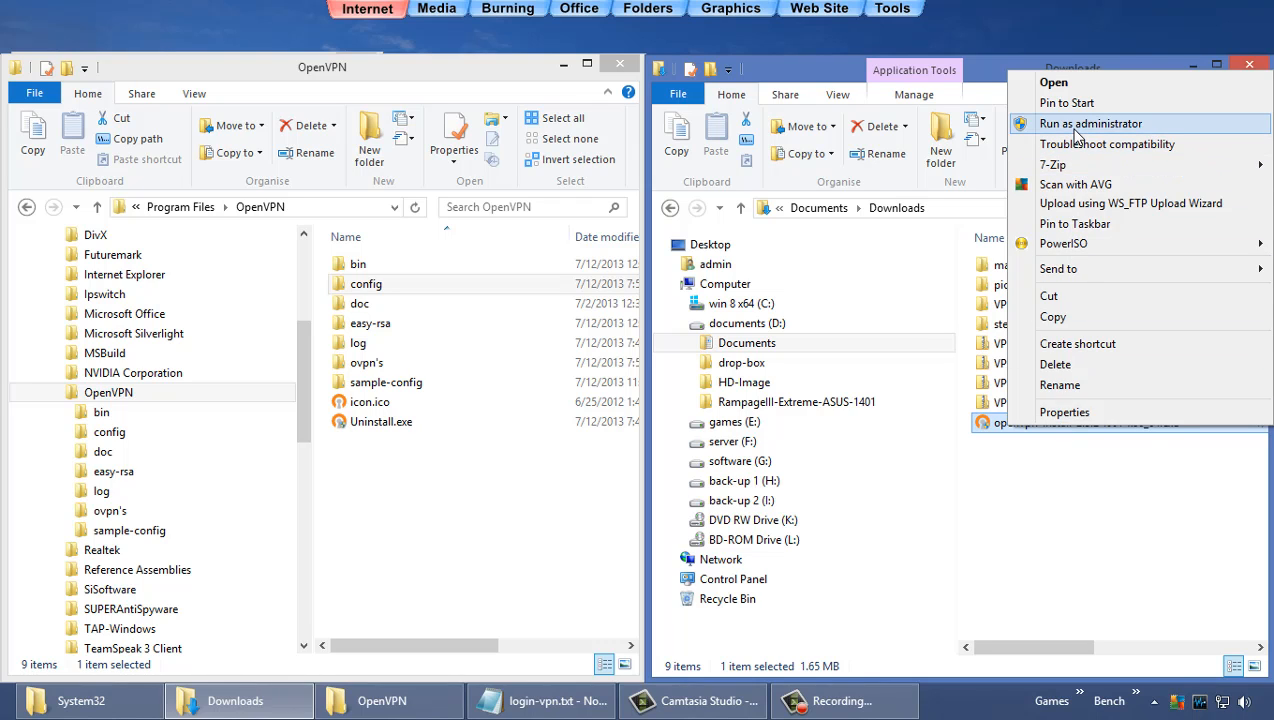
Step: Run the OpenVPN installer as administrator and accept the license agreement
left_click(1076, 130)
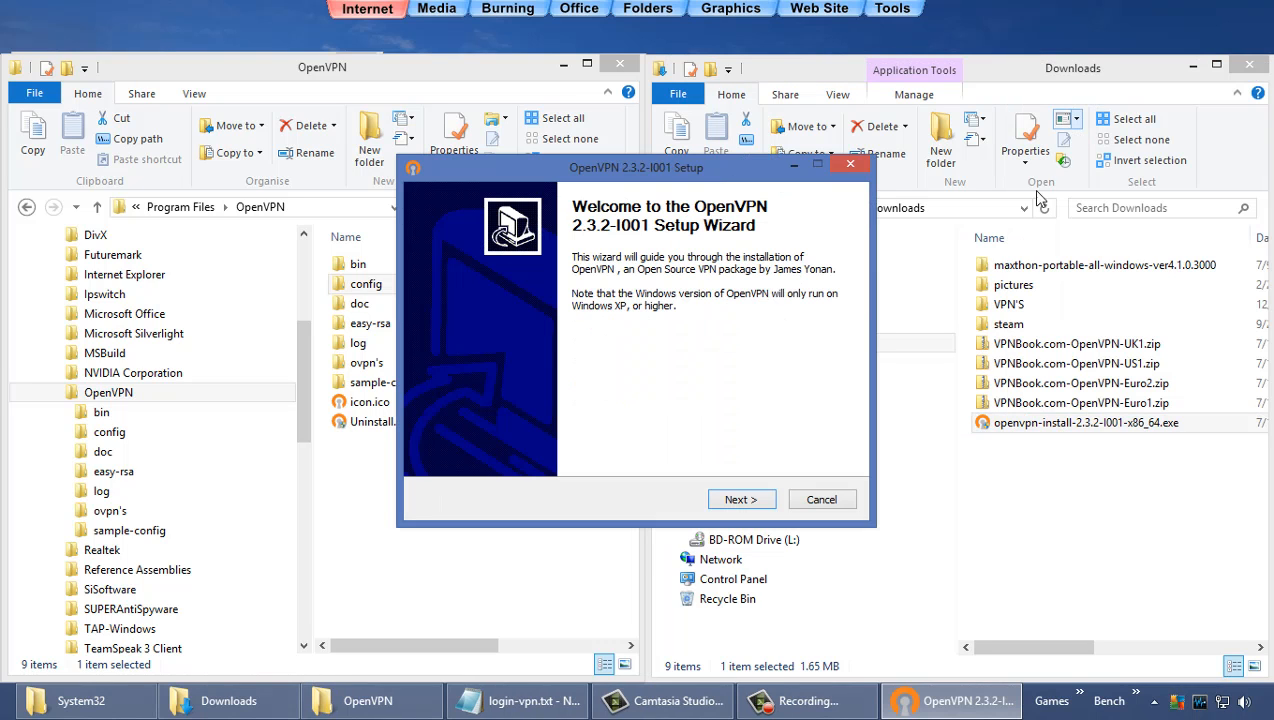
left_click(755, 500)
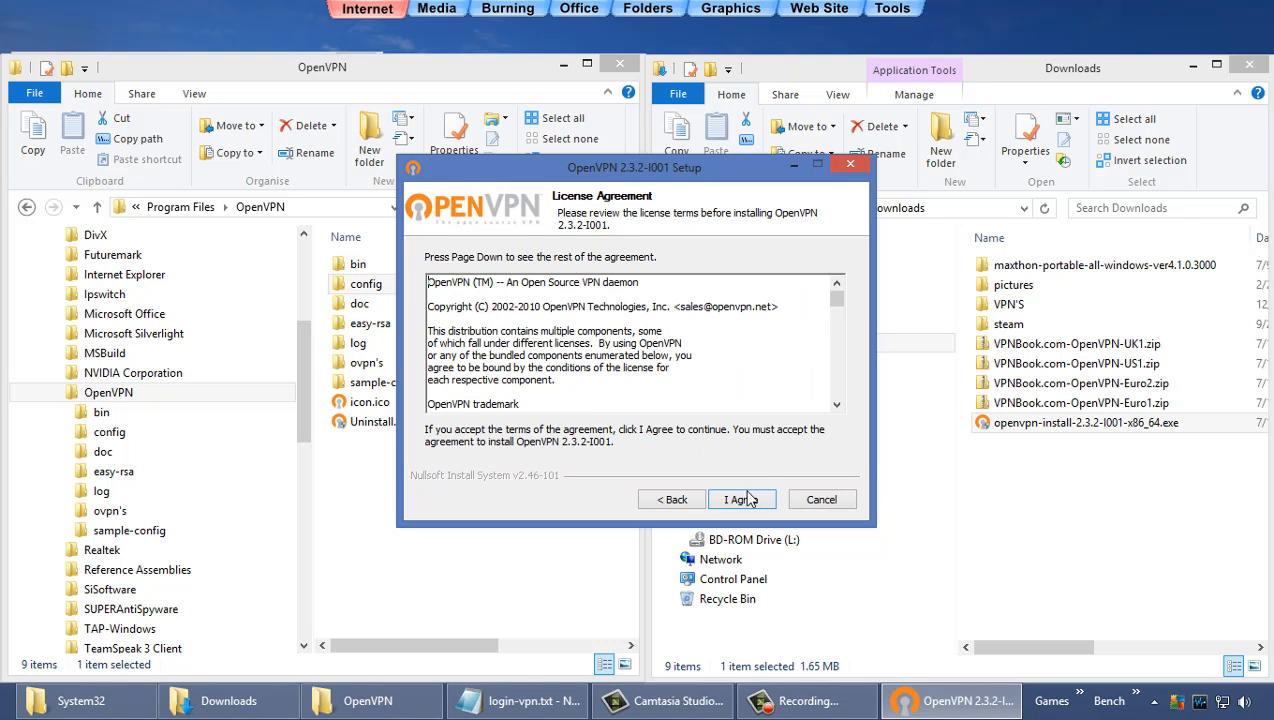
left_click_drag(838, 296, 844, 404)
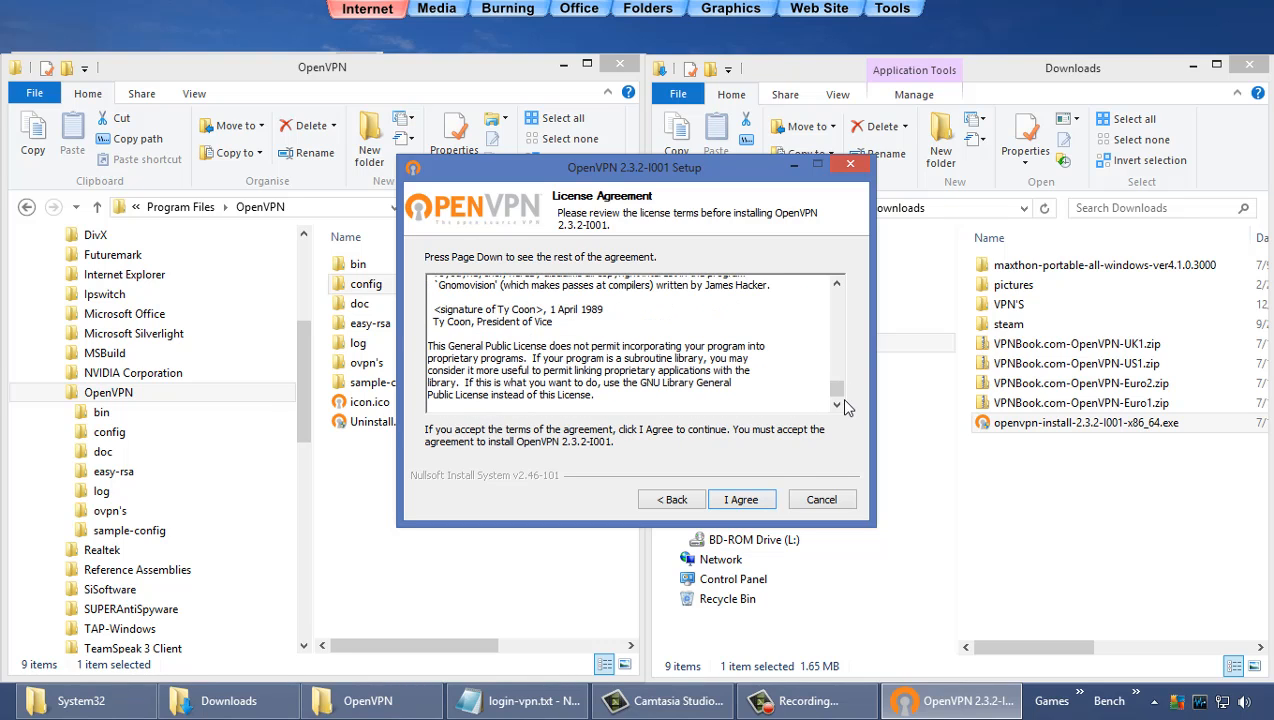
left_click(765, 500)
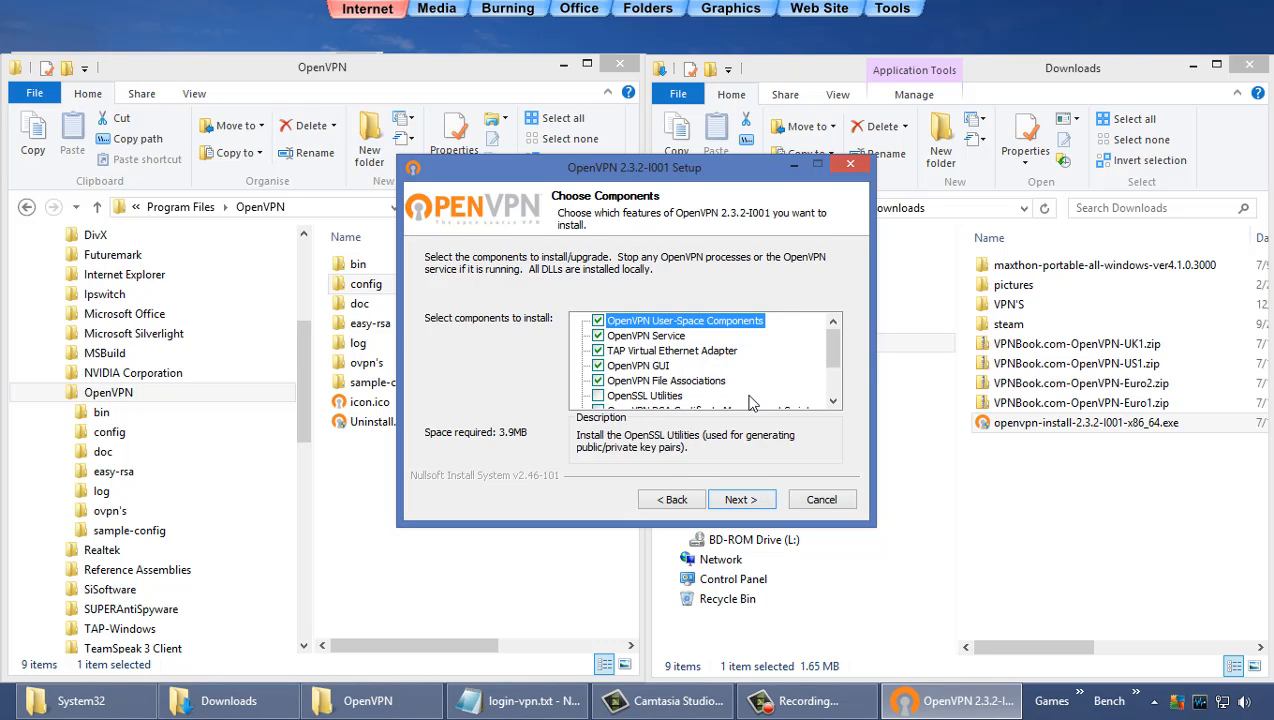
Step: Install default components into C:\Program Files\OpenVPN and finish without showing the readme
left_click(752, 500)
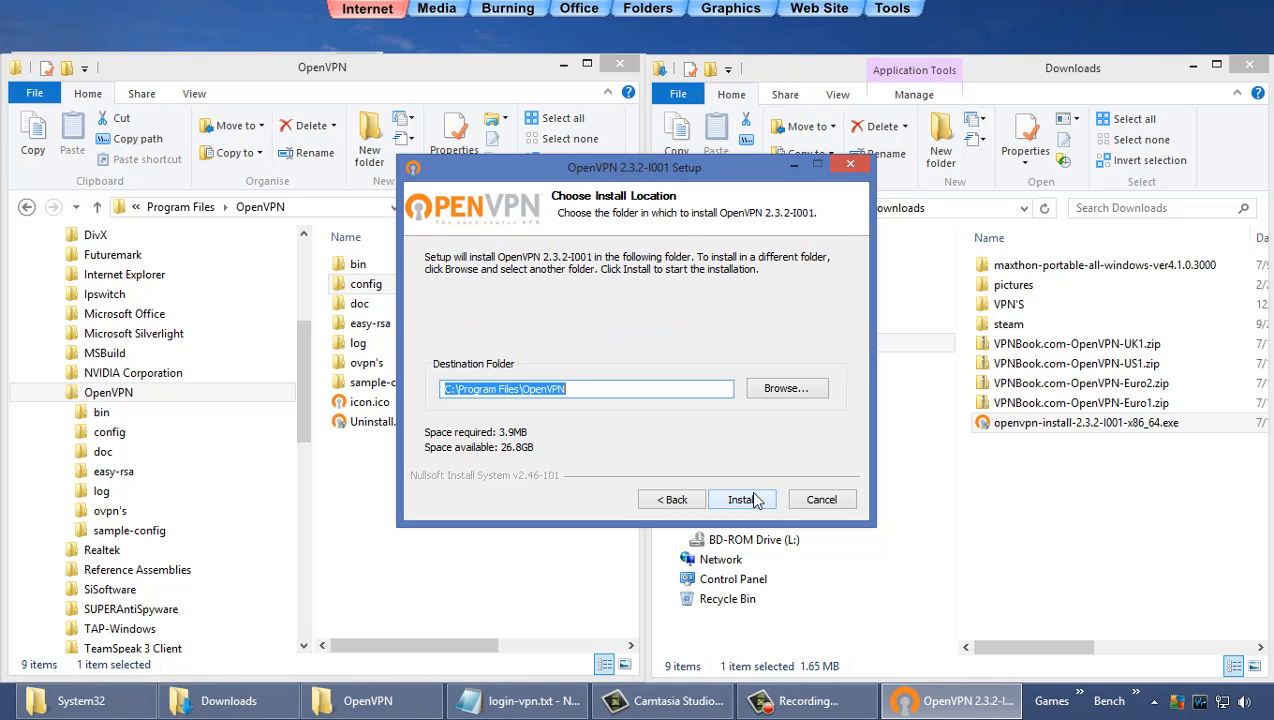
left_click(755, 500)
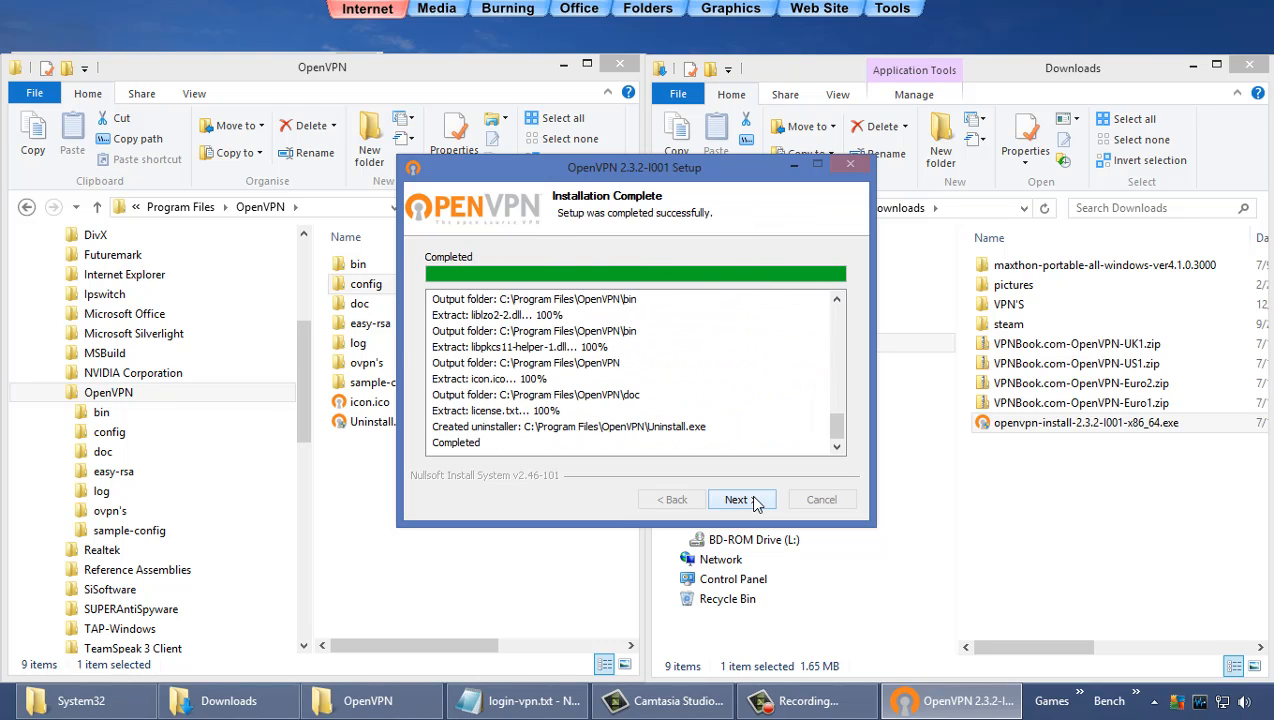
left_click(738, 500)
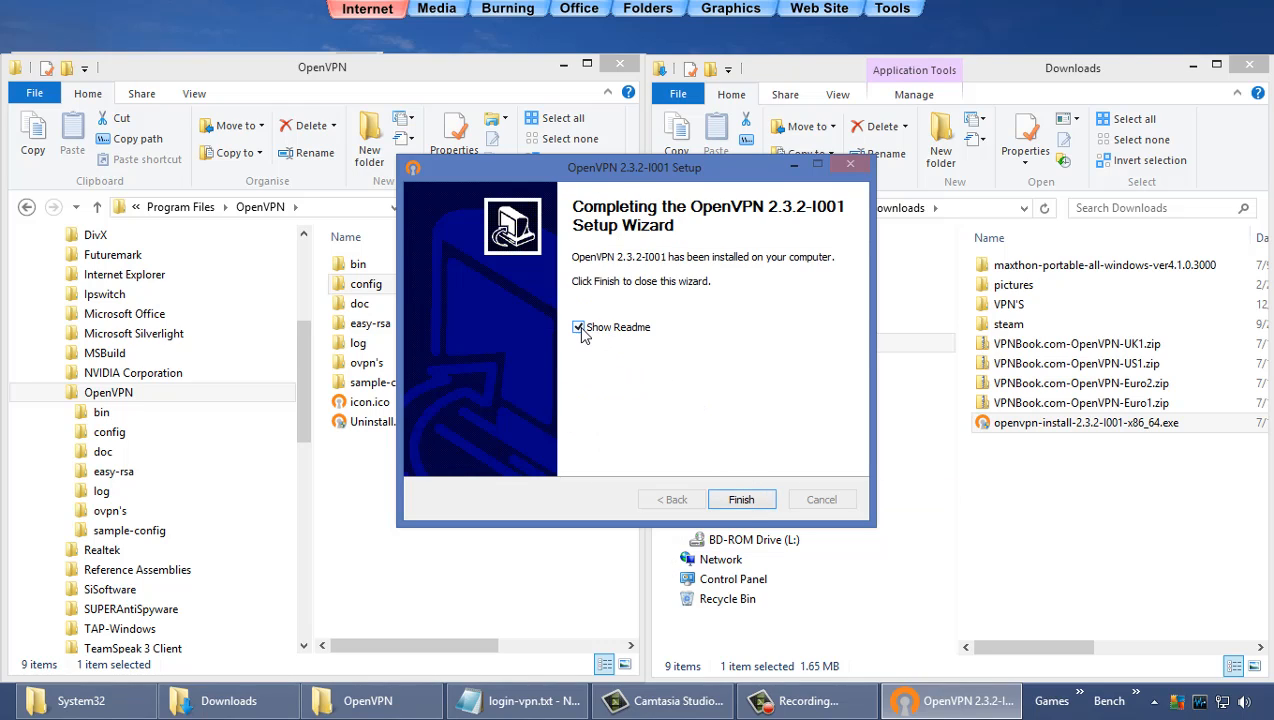
left_click(578, 327)
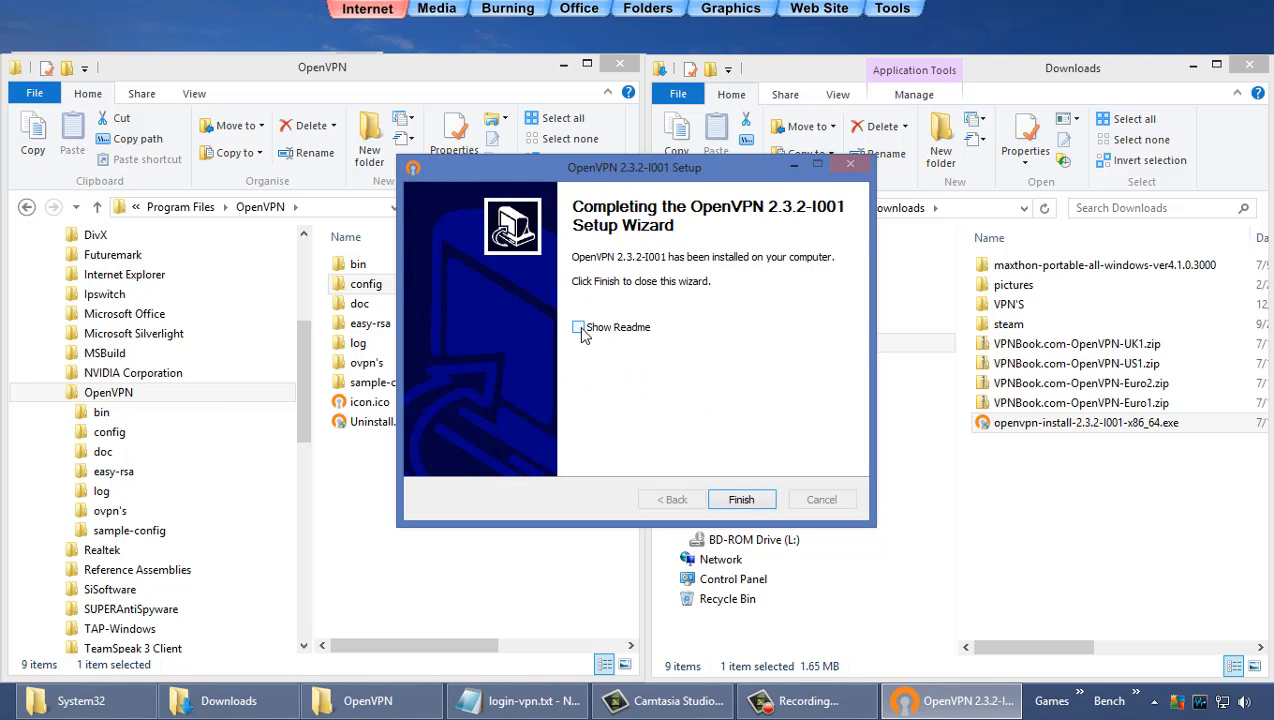
left_click(740, 500)
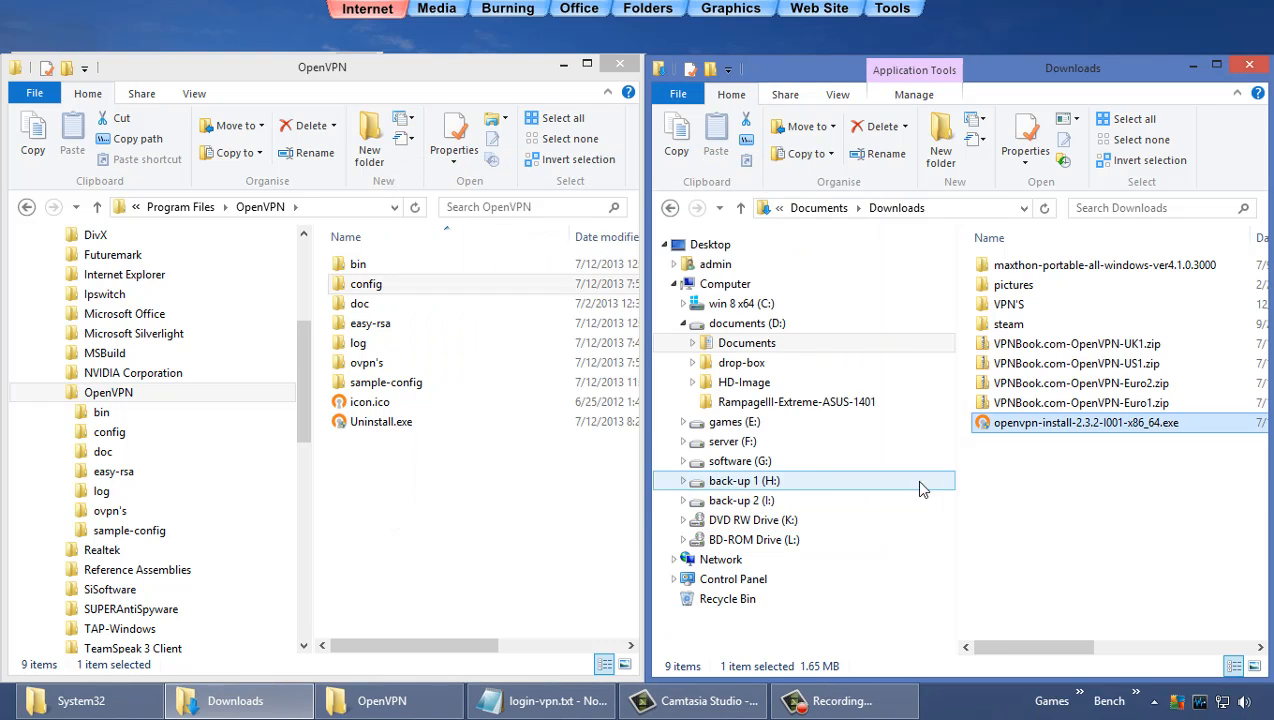
Step: Extract VPNBook.com-OpenVPN-Euro2.zip into a new folder in Downloads
left_click(1062, 370)
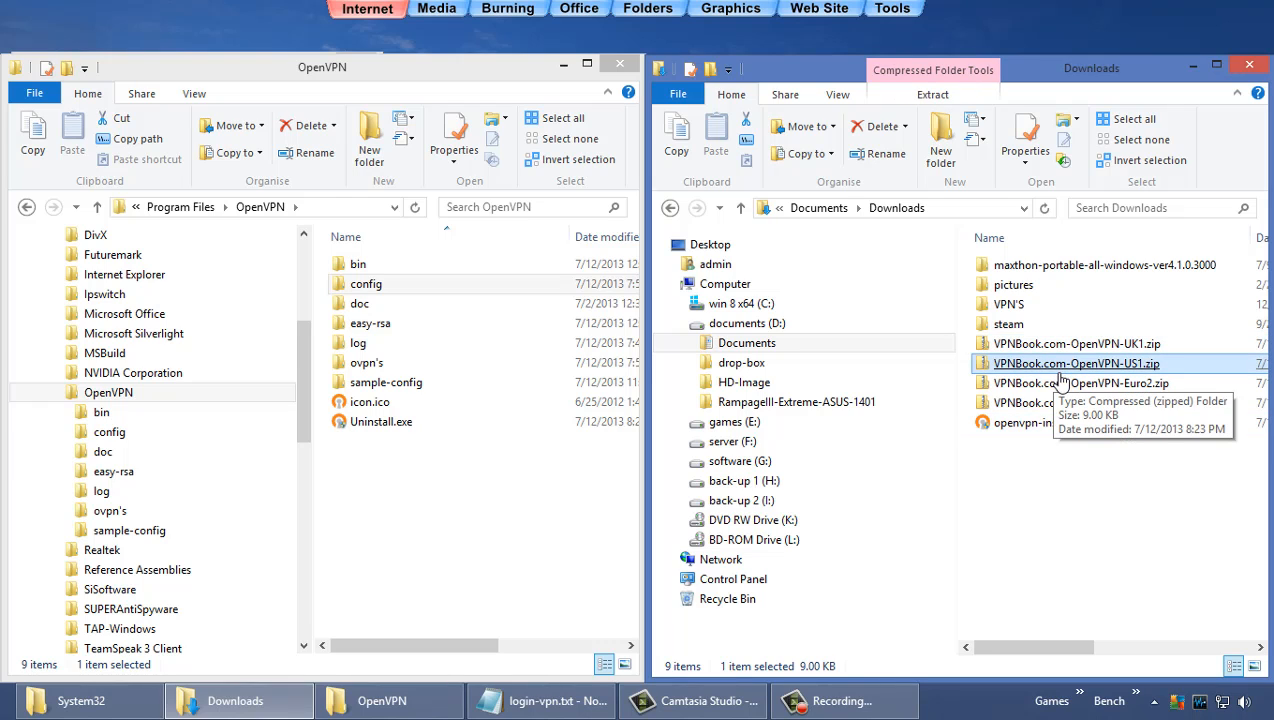
left_click(1062, 386)
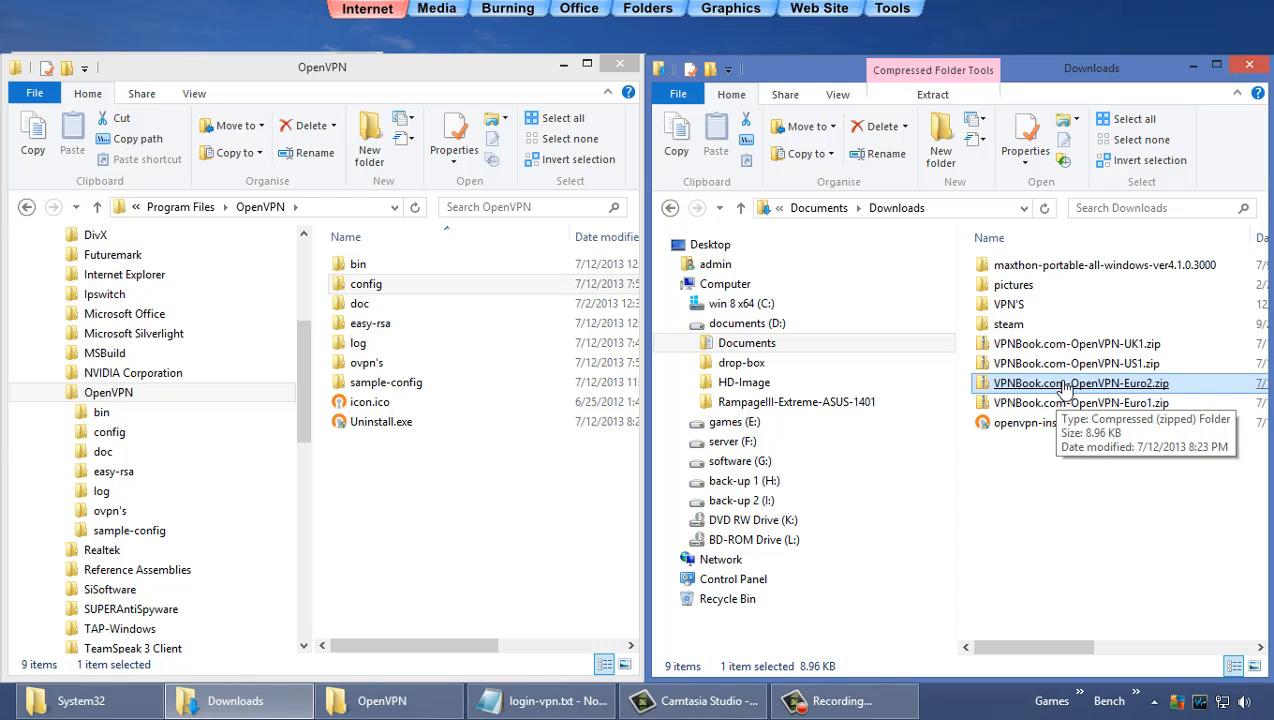
right_click(1062, 390)
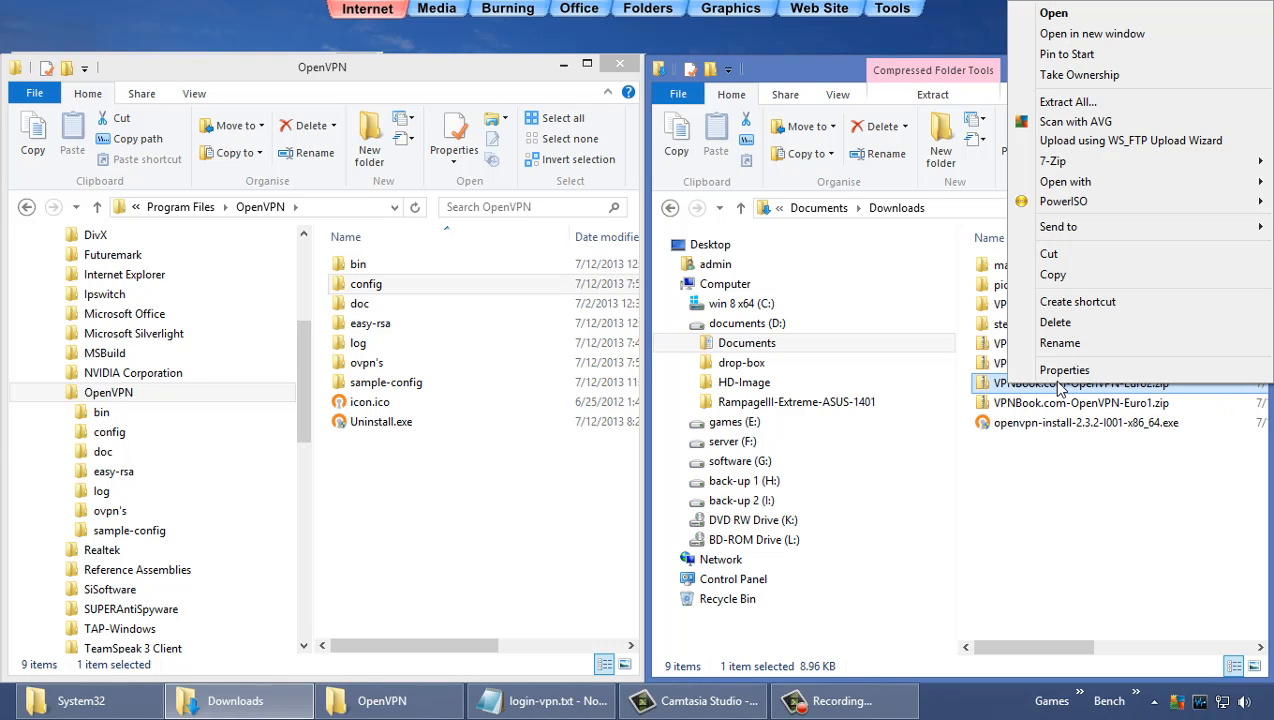
left_click(1055, 106)
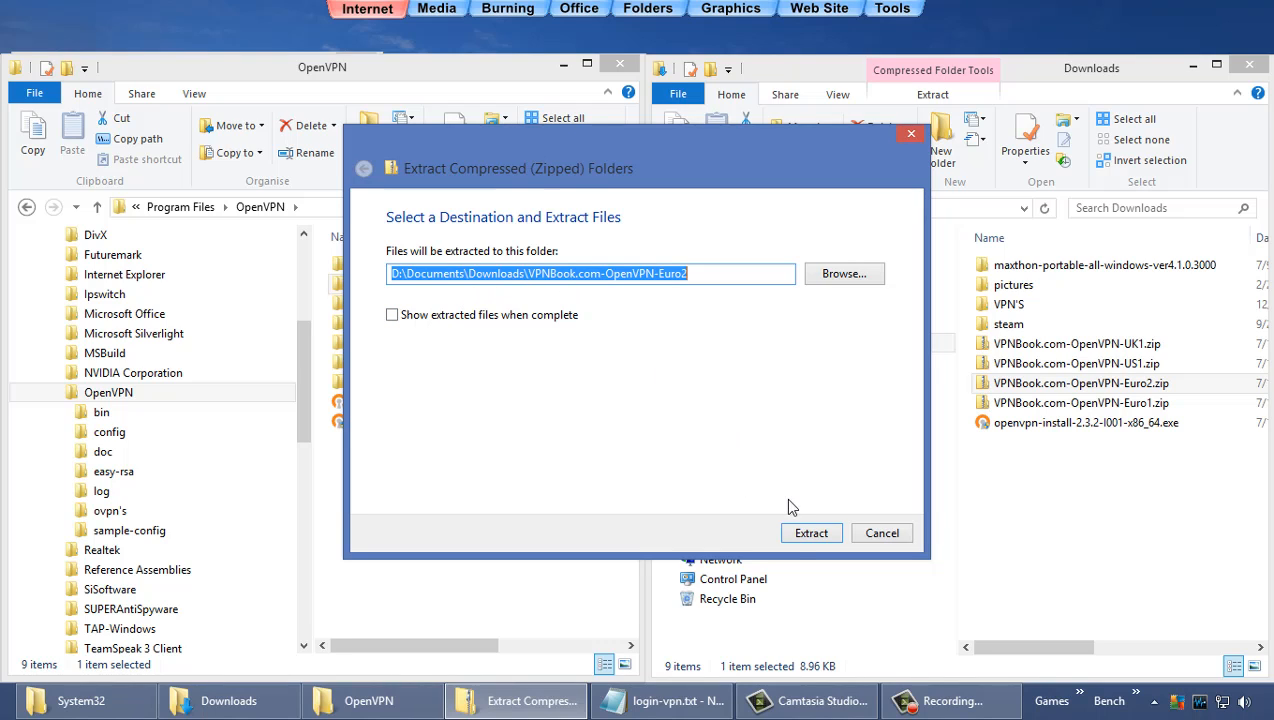
left_click(810, 533)
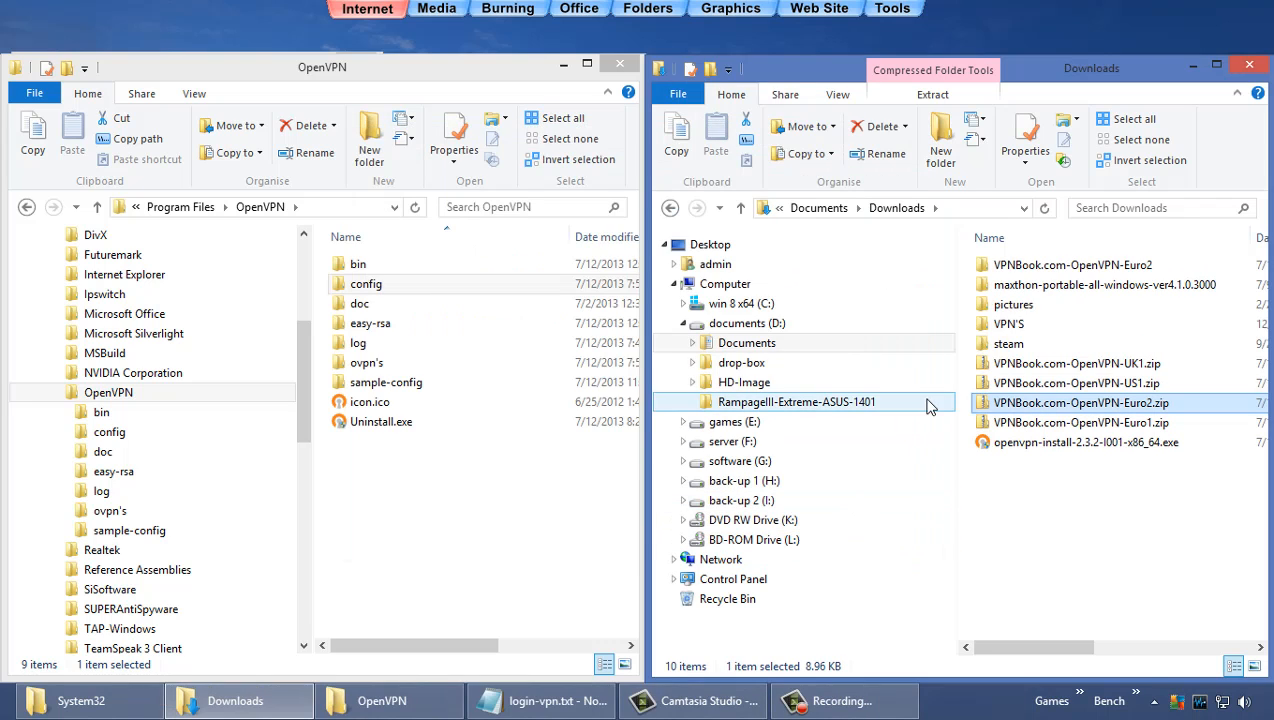
Step: Open the VPNBook.com-OpenVPN-Euro2 folder showing its four .ovpn configs, with the OpenVPN folder in view
double_click(974, 266)
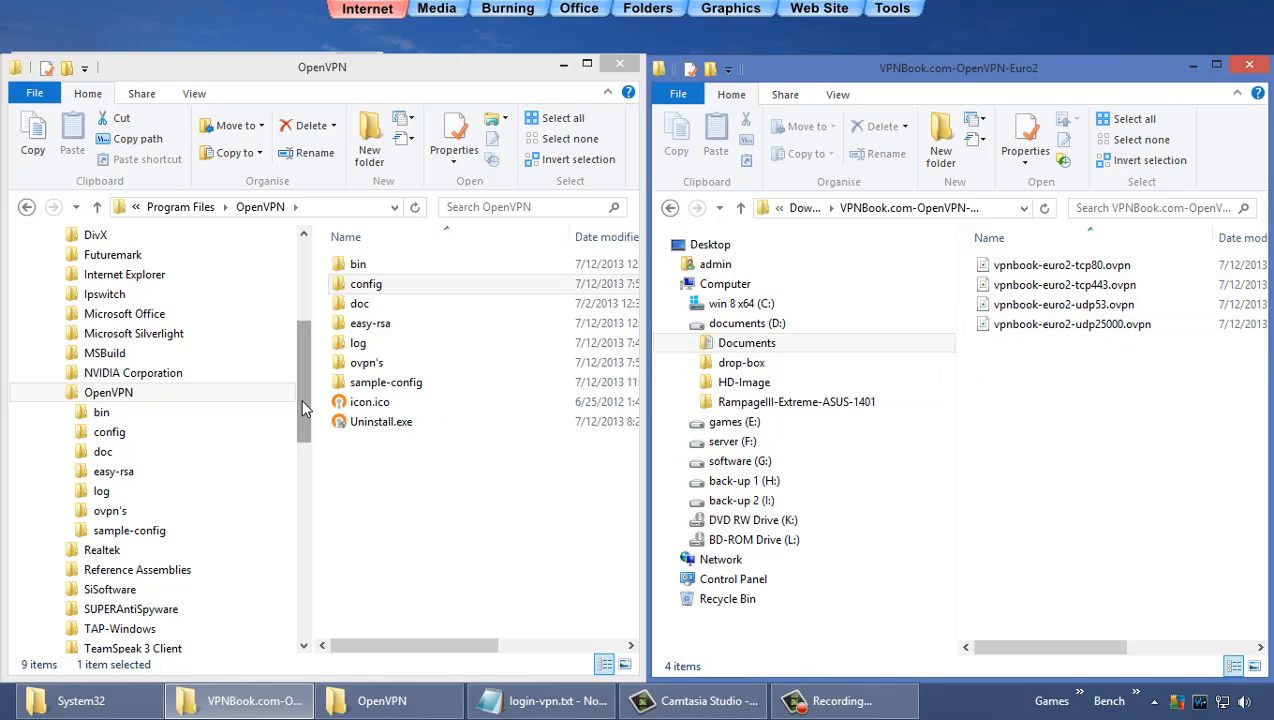
left_click_drag(300, 396, 297, 318)
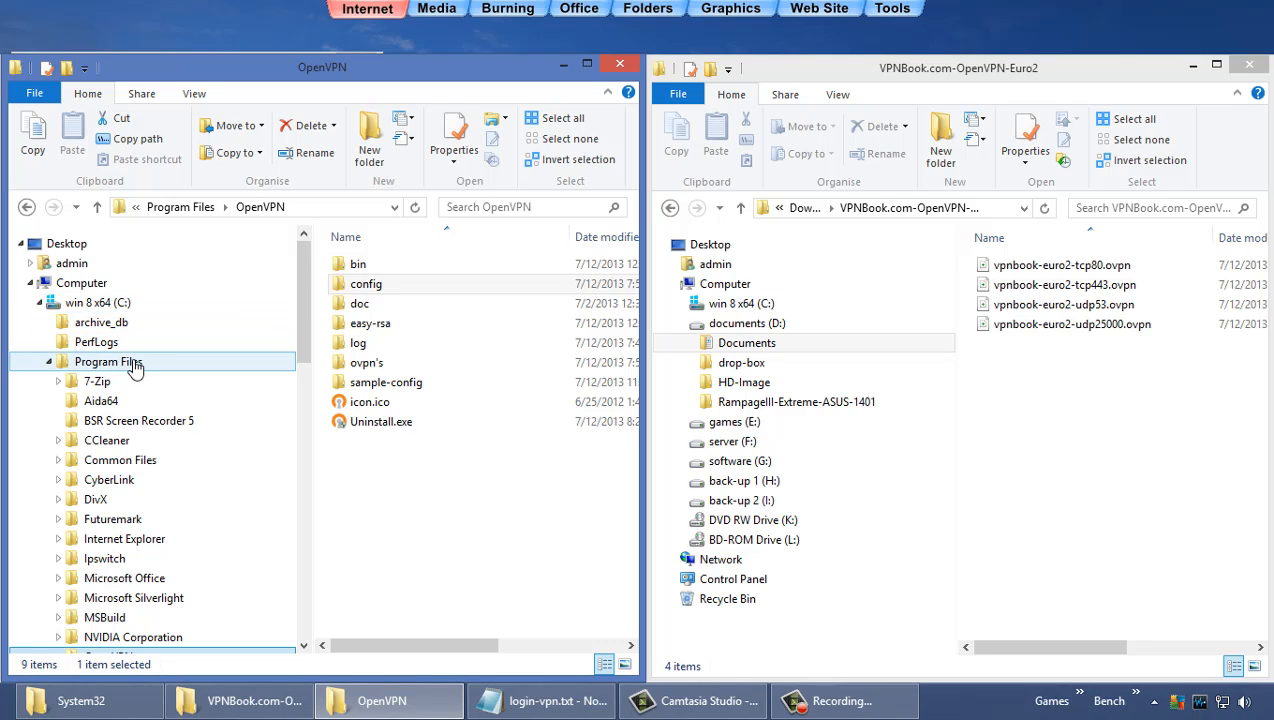
left_click_drag(299, 326, 307, 411)
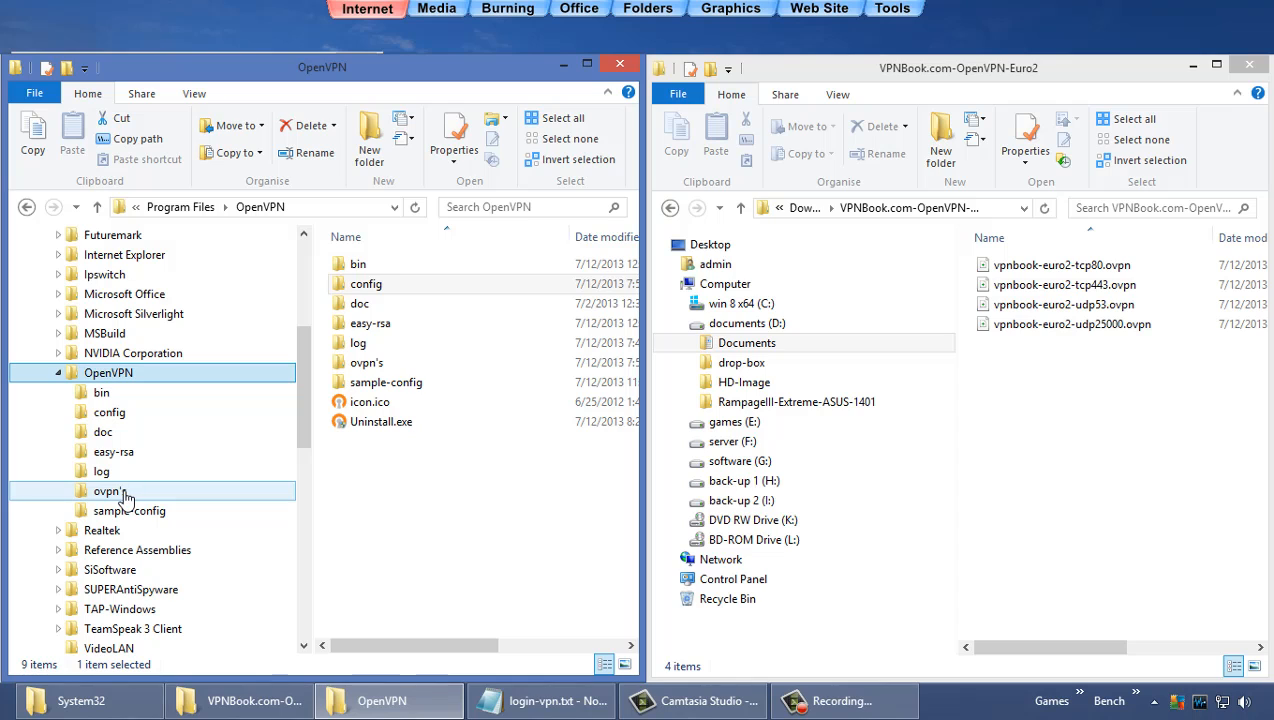
right_click(119, 384)
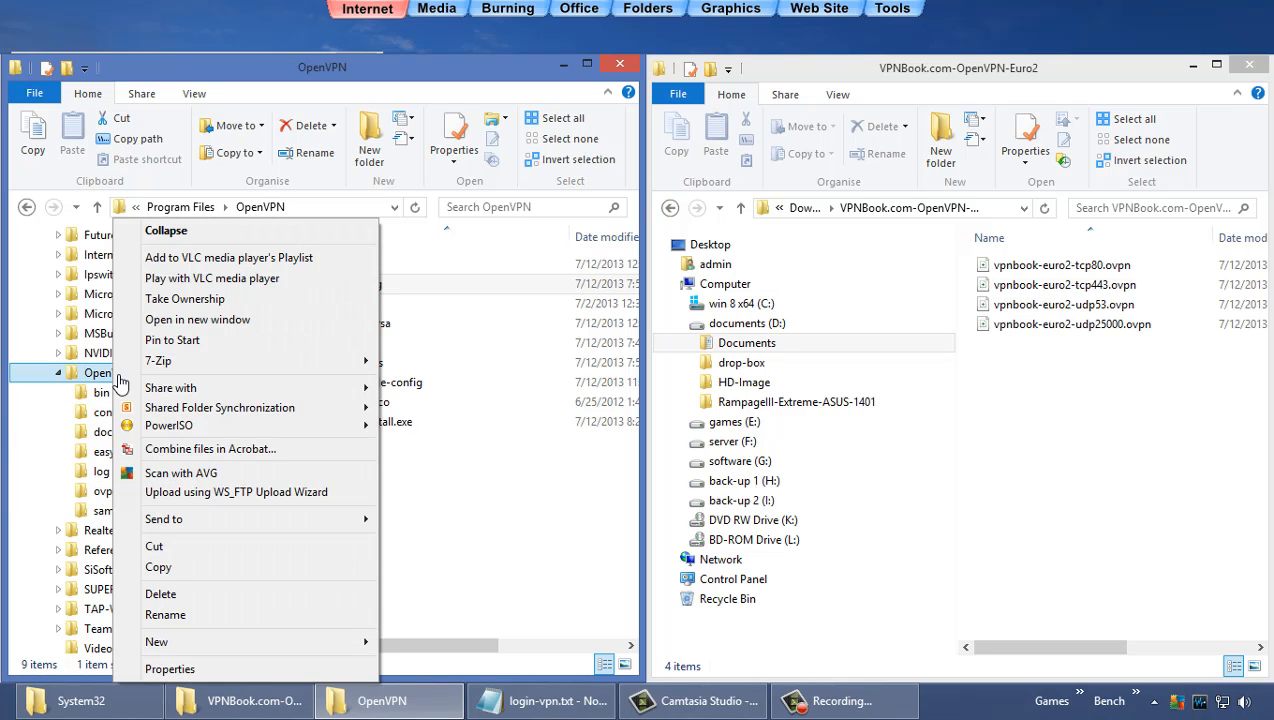
mouse_move(199, 647)
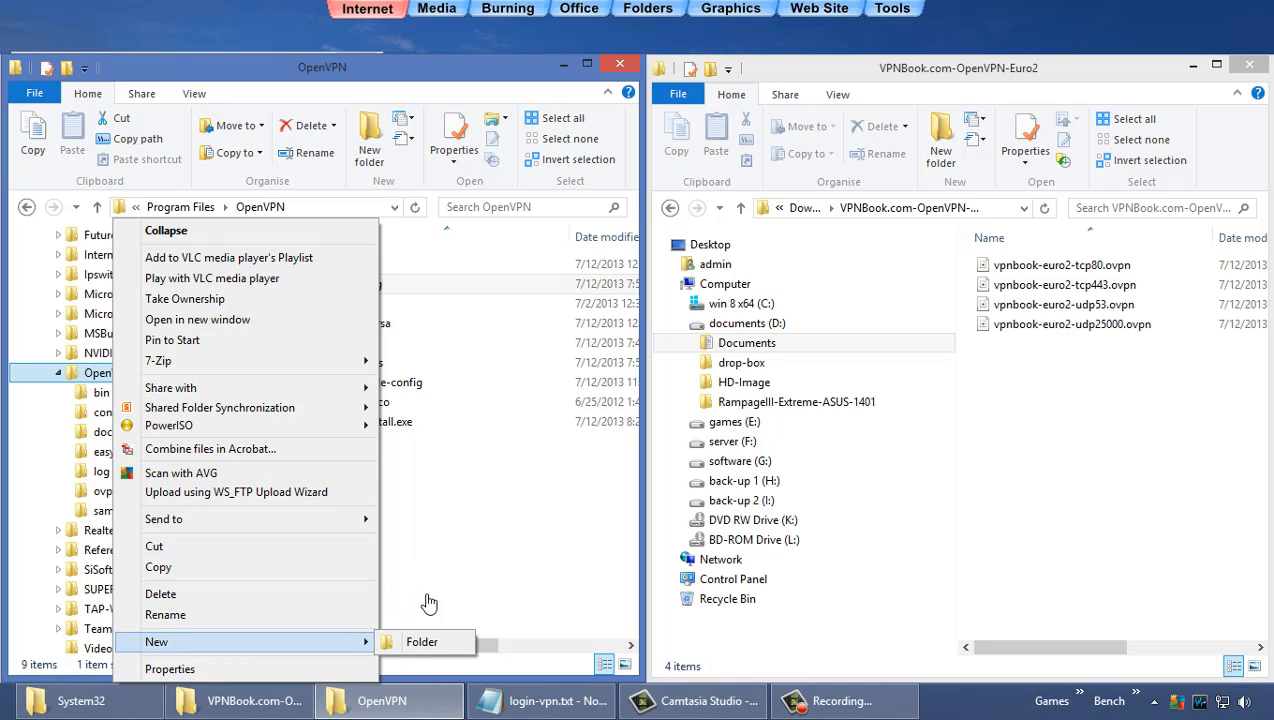
left_click(495, 598)
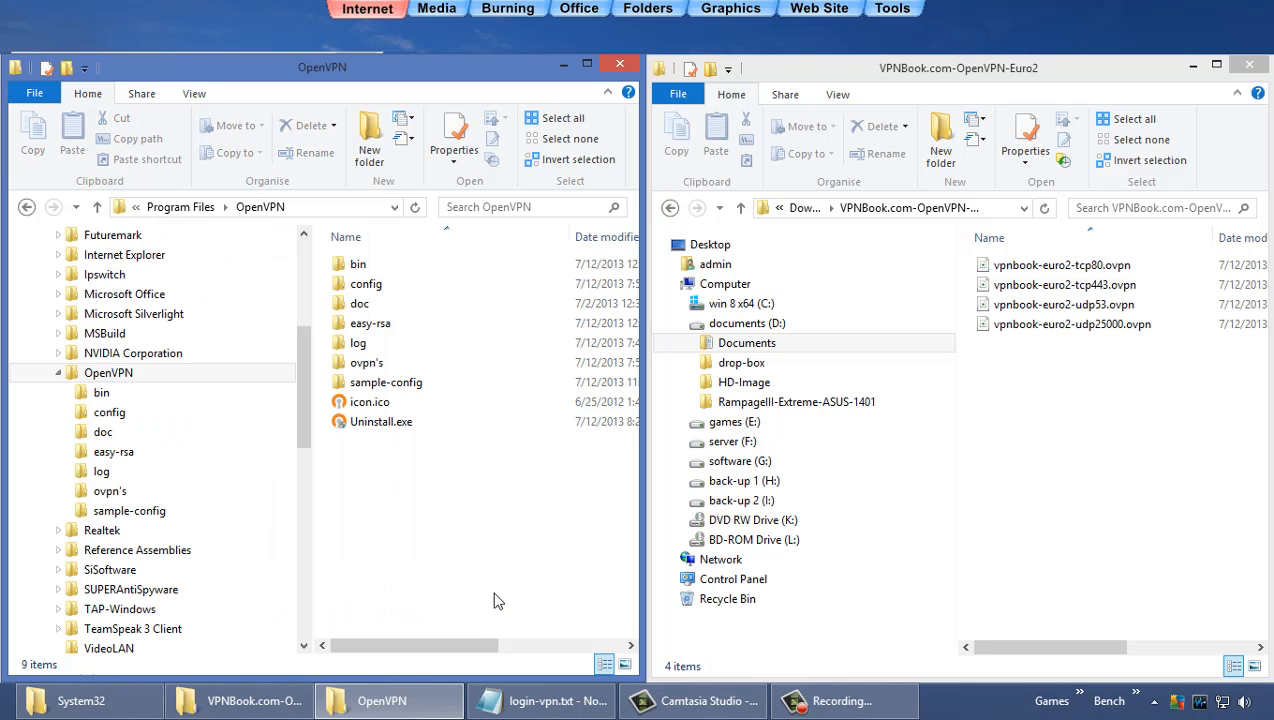
Step: Move vpnbook-euro1-udp25000.ovpn from ovpn's into OpenVPN's config folder, then minimize both Explorer windows
left_click(204, 495)
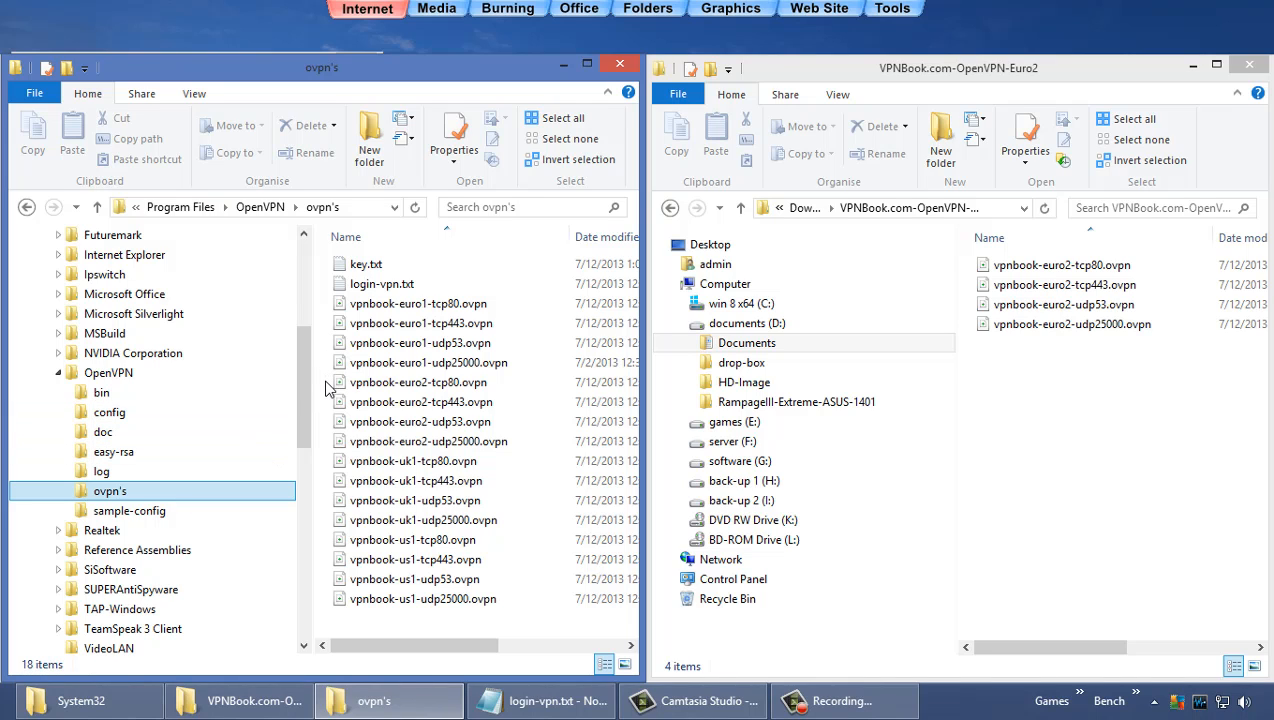
left_click(340, 443)
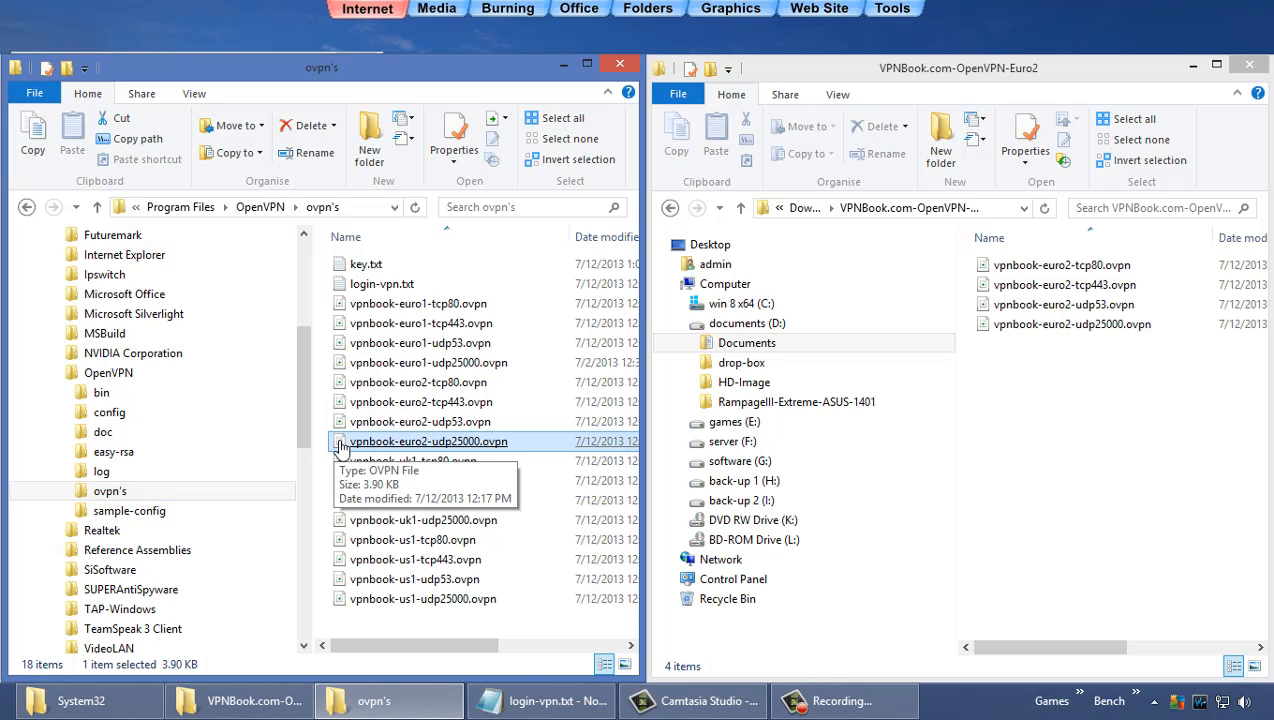
left_click(351, 366)
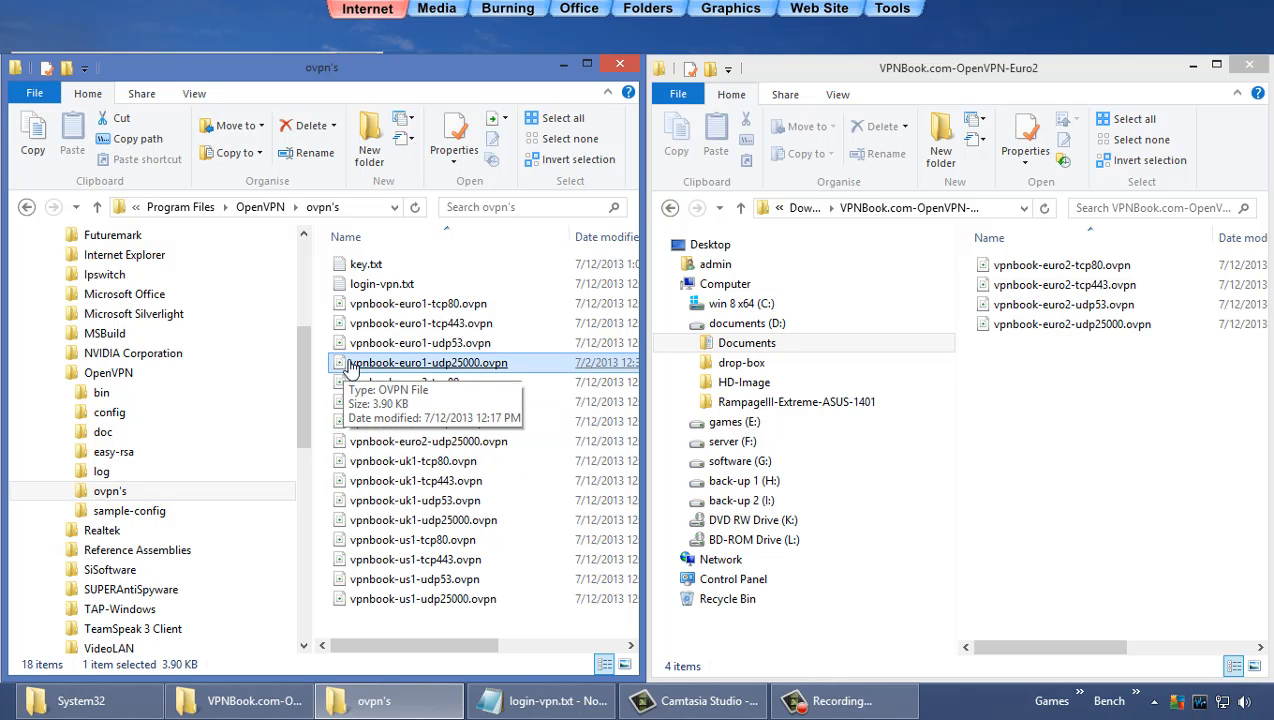
left_click_drag(351, 366, 224, 418)
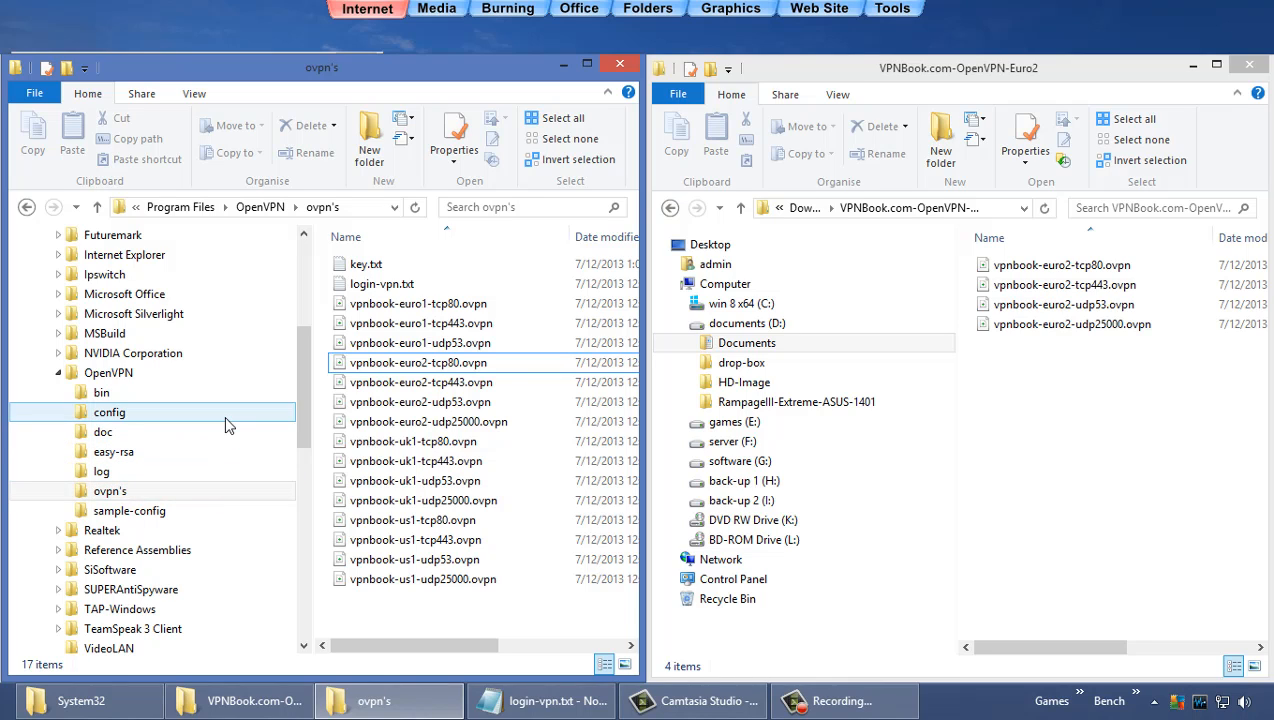
left_click(561, 68)
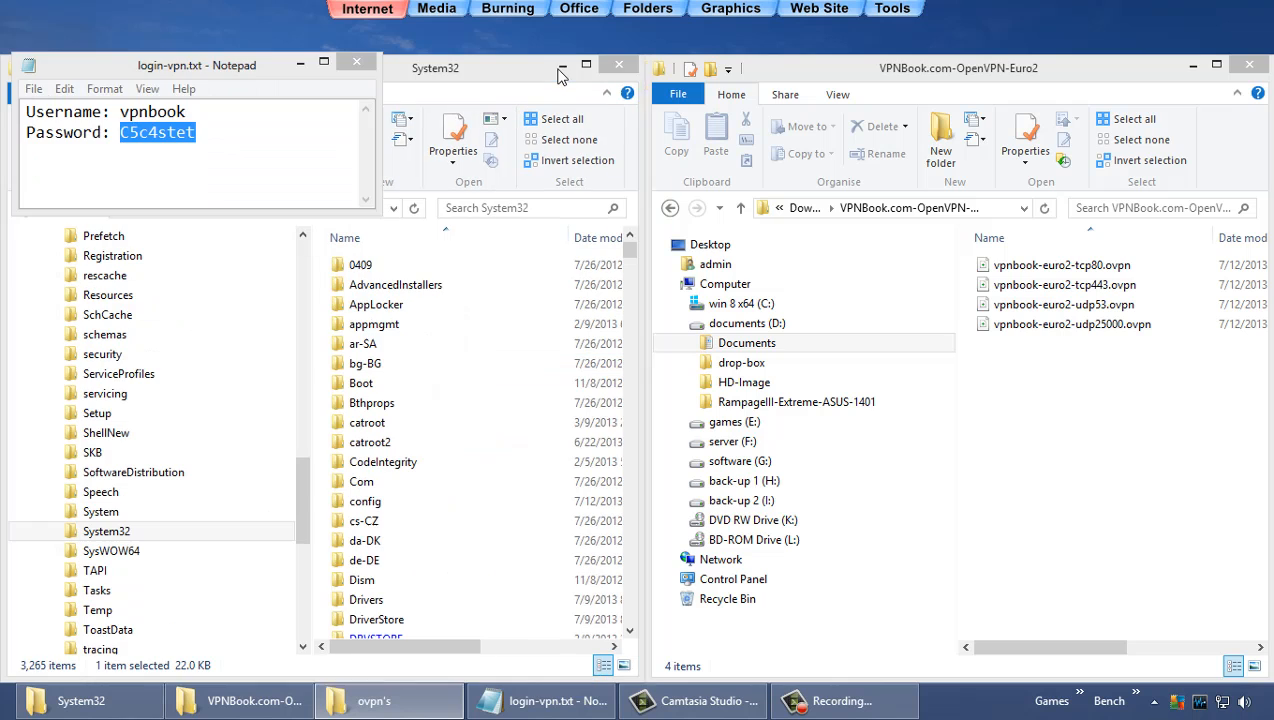
left_click(1194, 64)
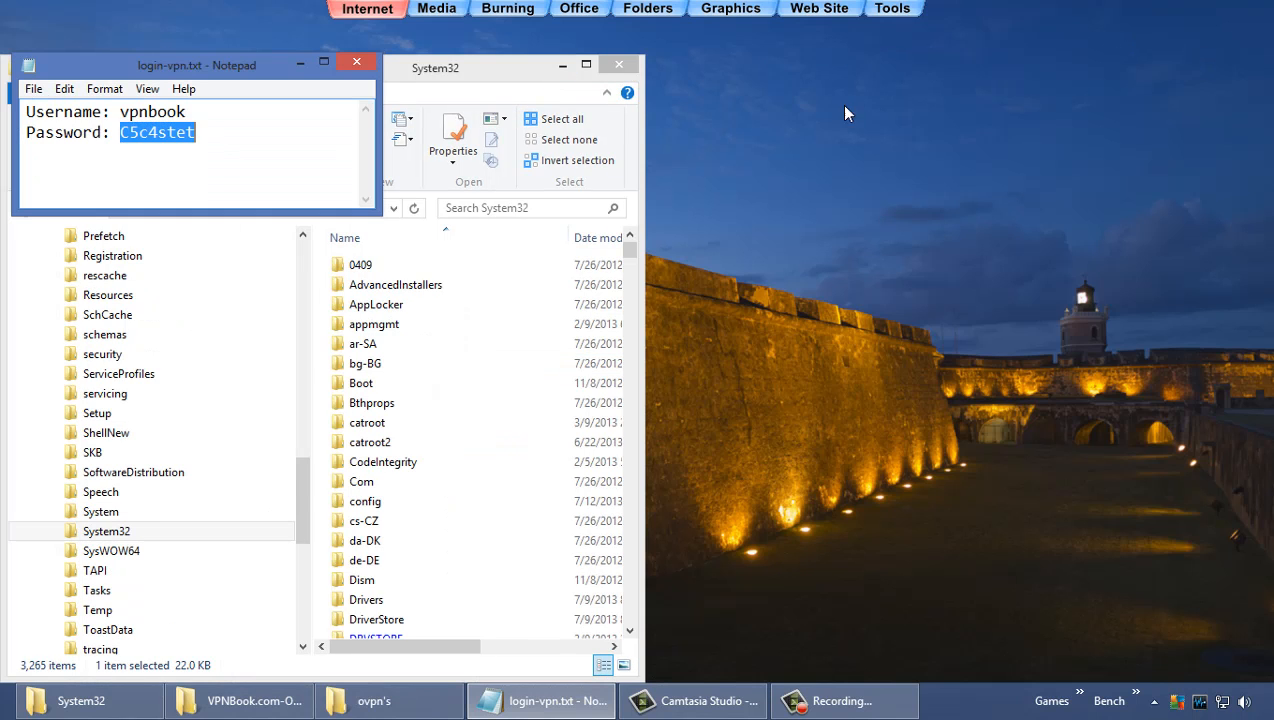
Step: Clear the desktop and launch OpenVPN GUI as administrator from its shortcut
left_click(561, 67)
left_click_drag(277, 73, 274, 36)
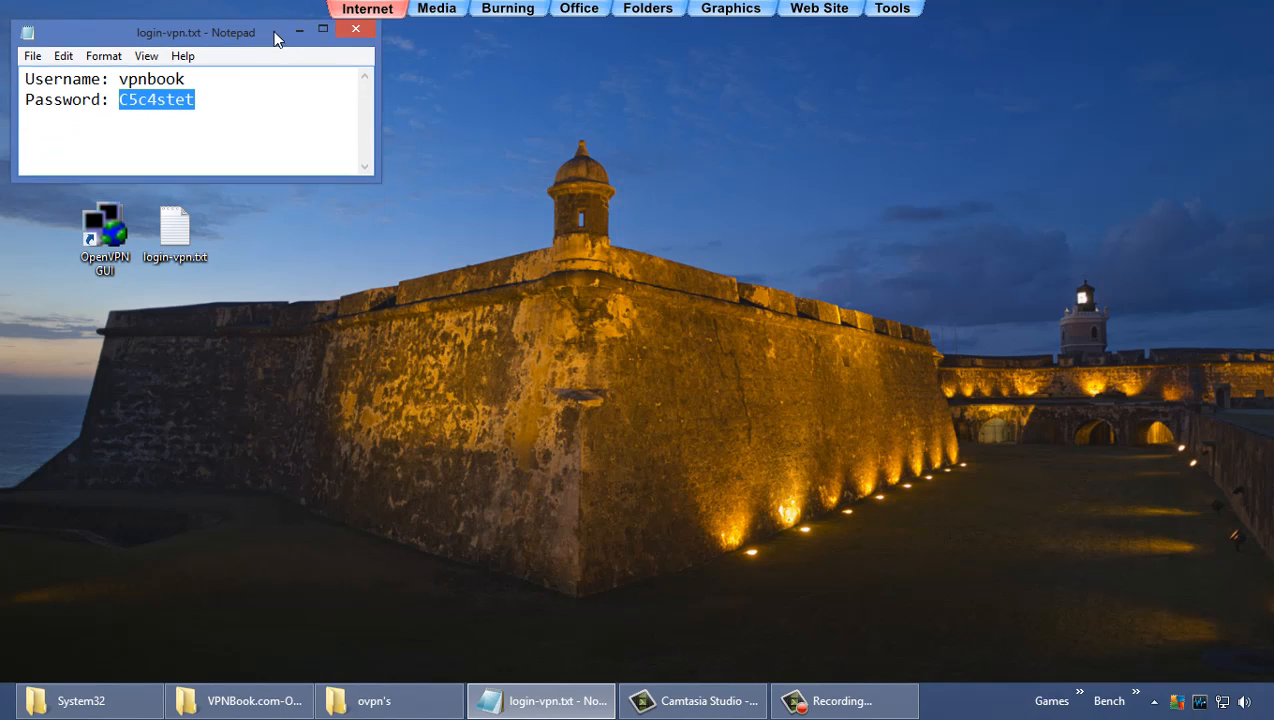
right_click(121, 277)
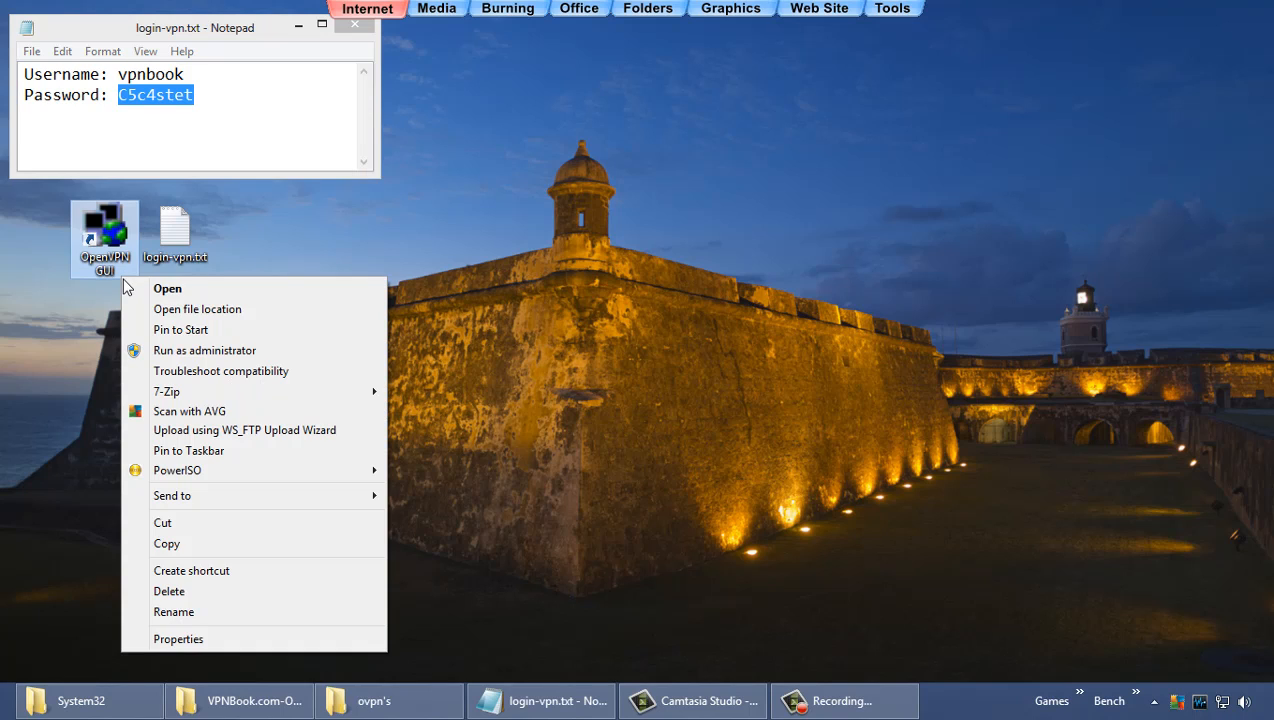
left_click(185, 351)
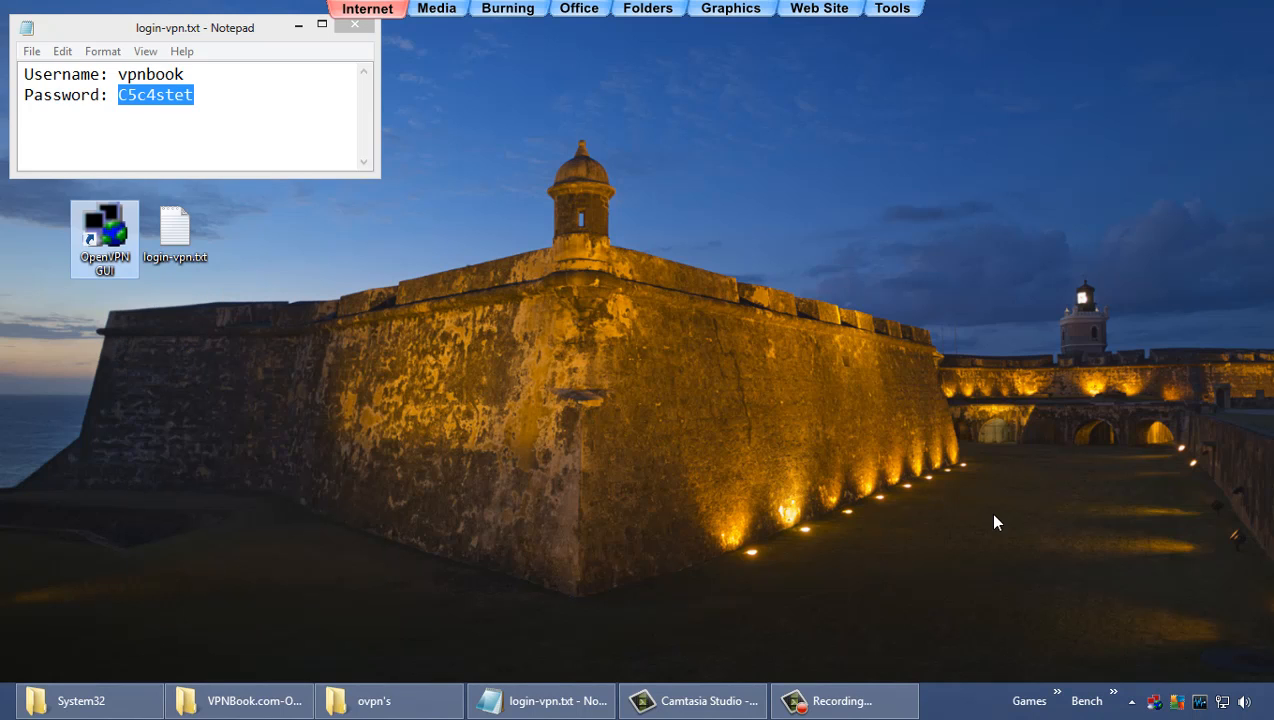
Step: Connect the vpnbook-euro1-udp25000 profile from the OpenVPN tray icon
left_click(1133, 701)
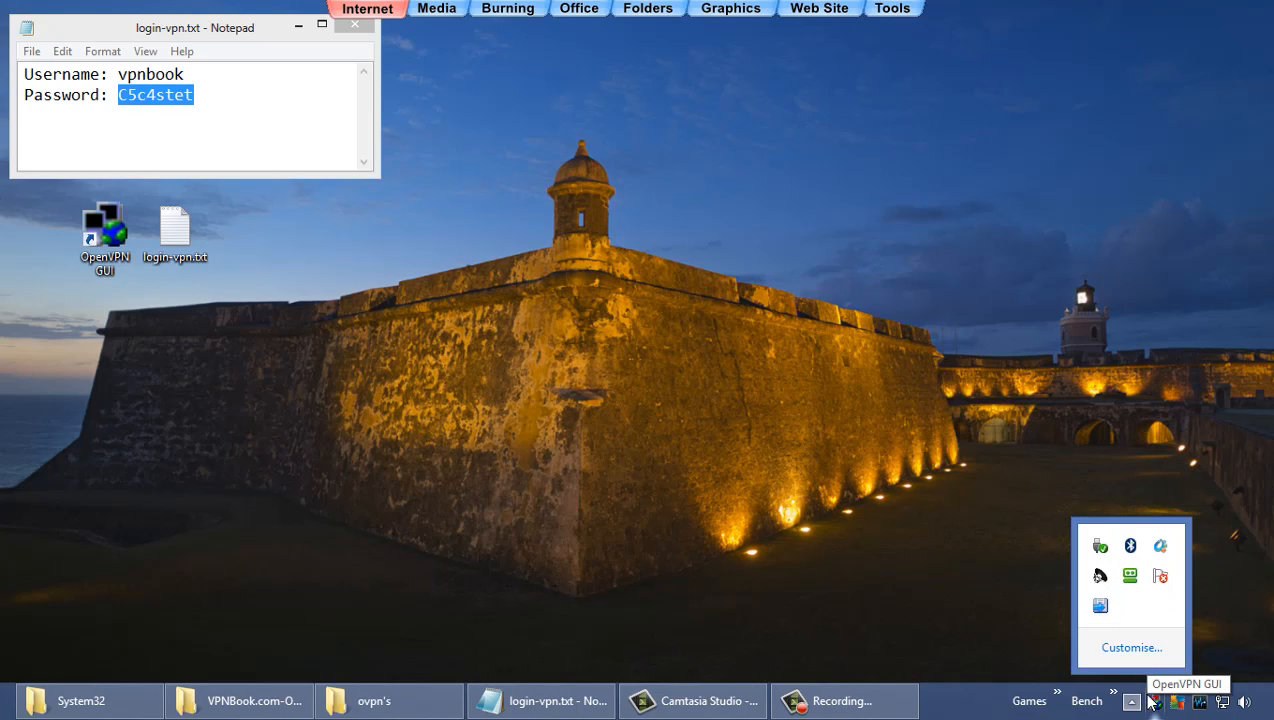
left_click(1210, 651)
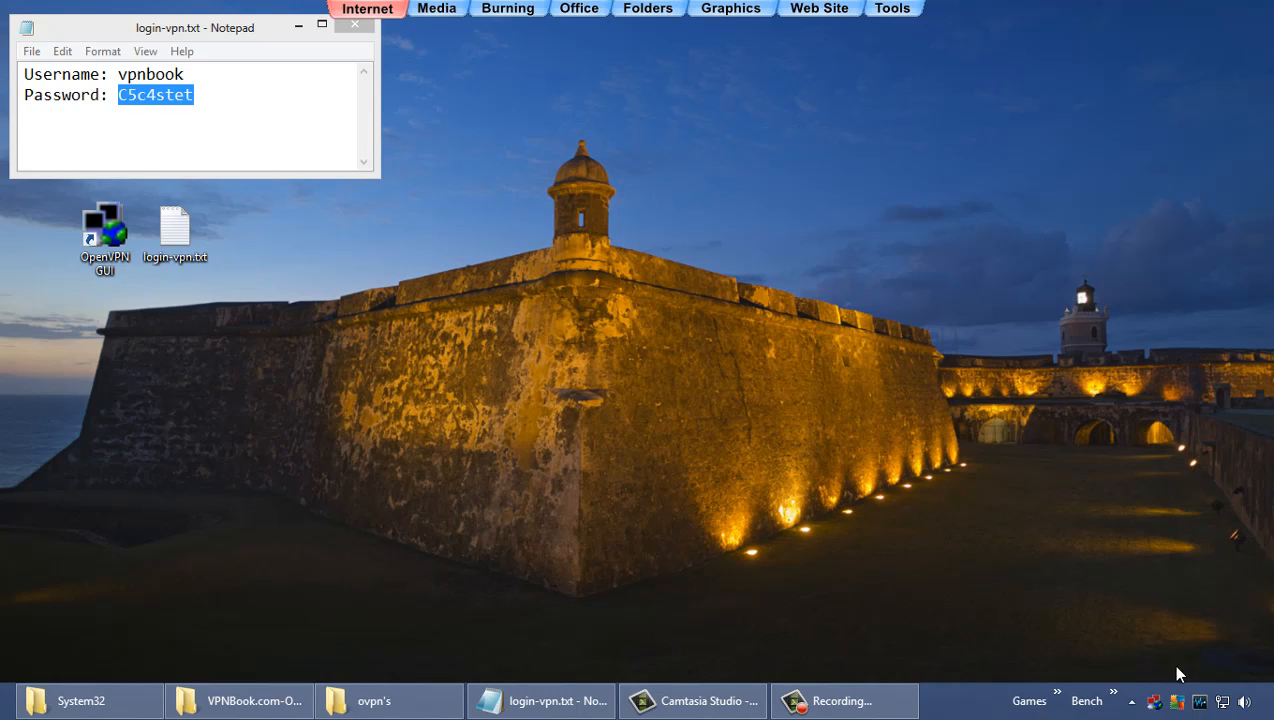
right_click(1158, 705)
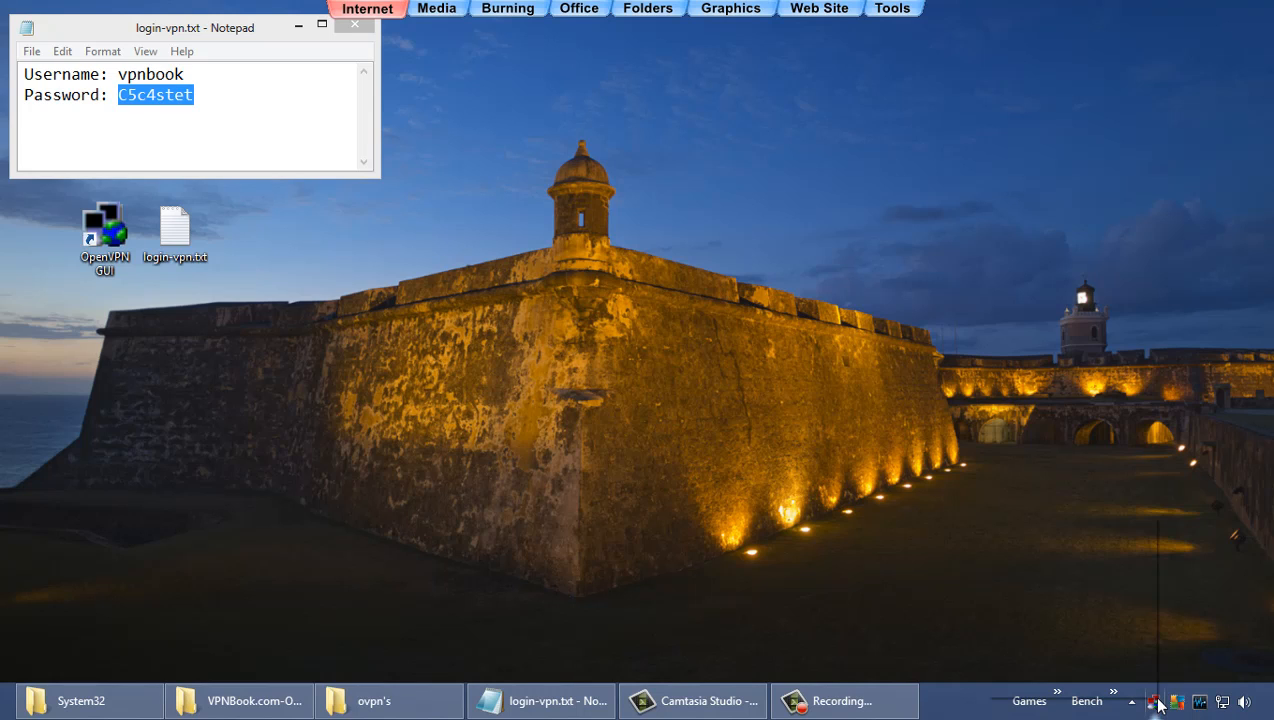
left_click(1097, 533)
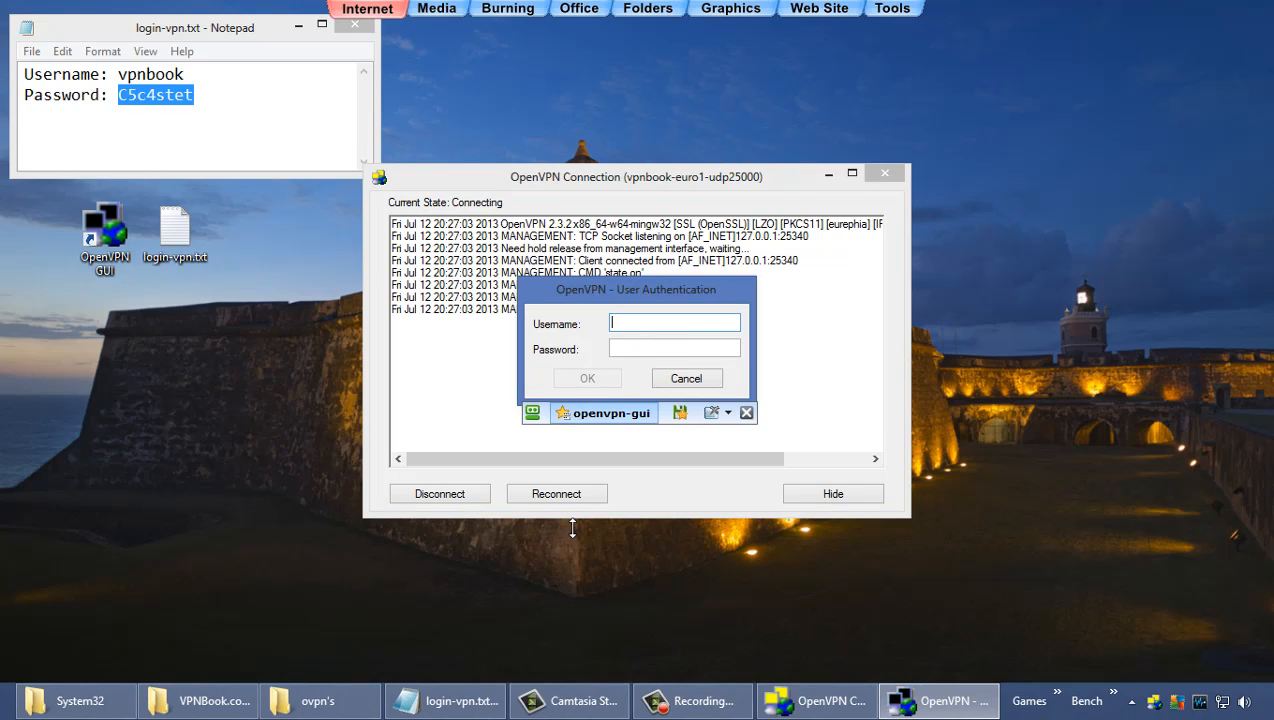
Step: Copy the VPN password from login-vpn.txt into the OpenVPN password field
left_click(462, 703)
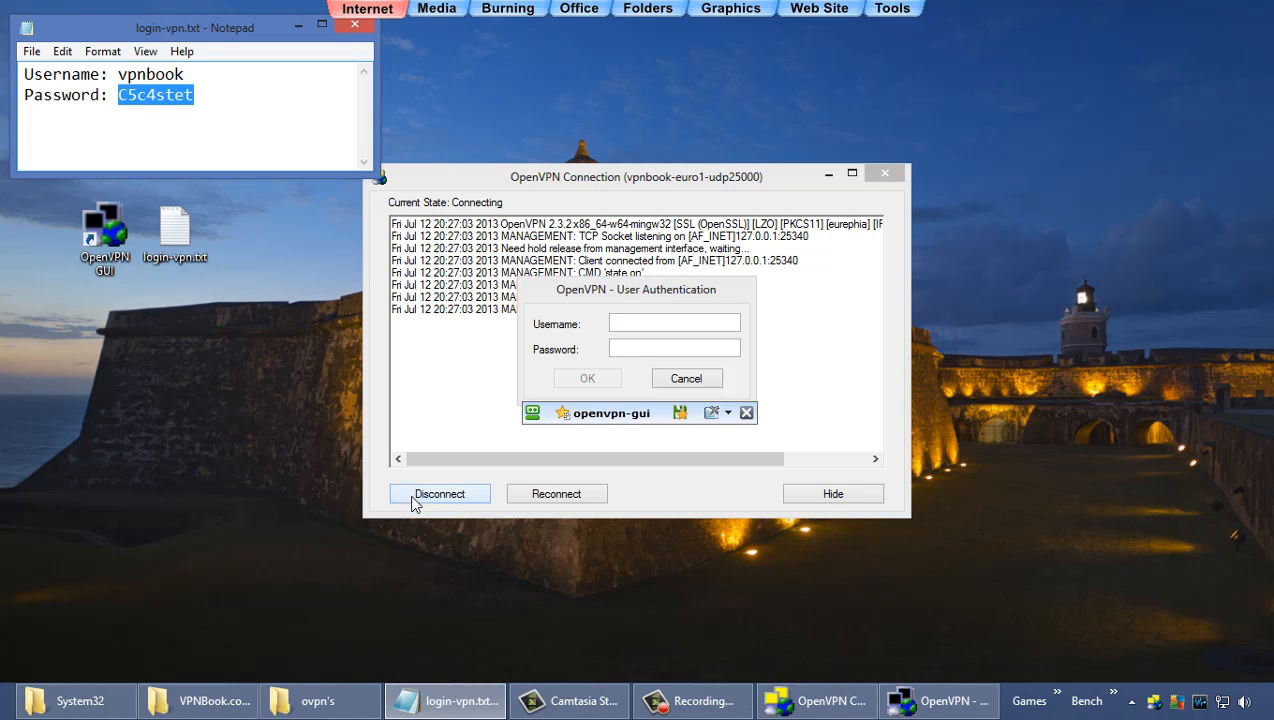
right_click(151, 101)
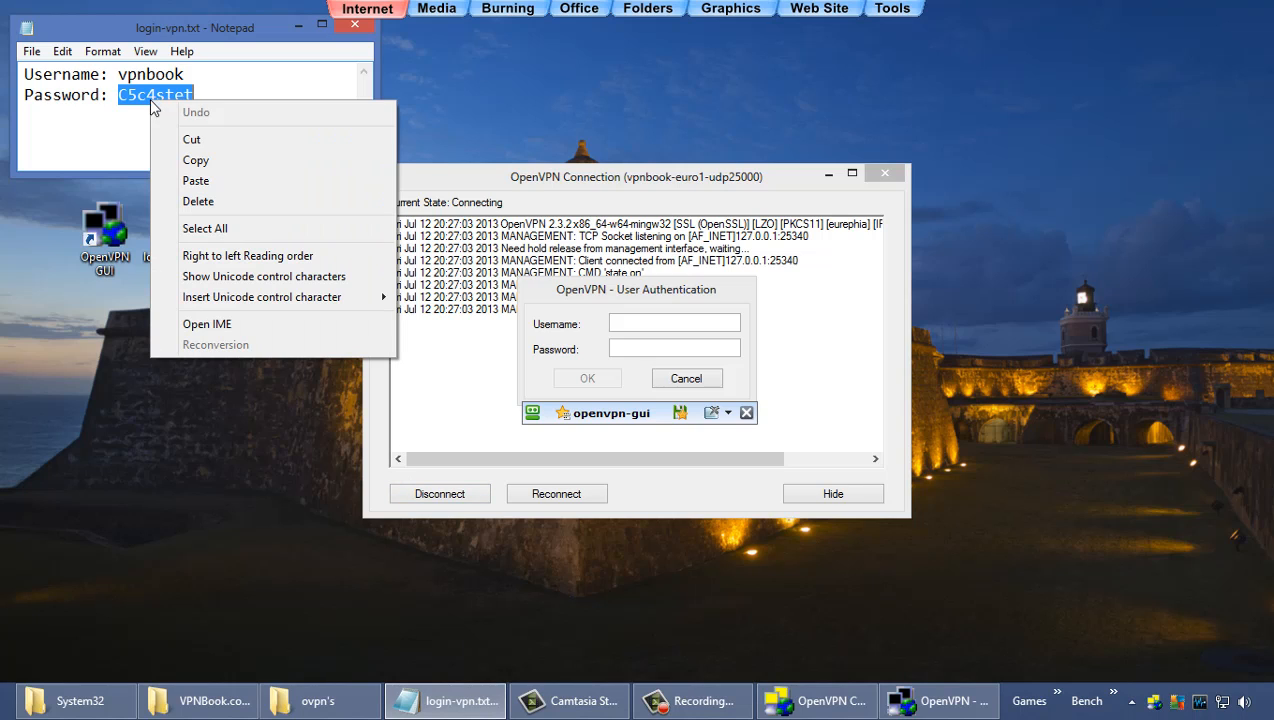
left_click(192, 161)
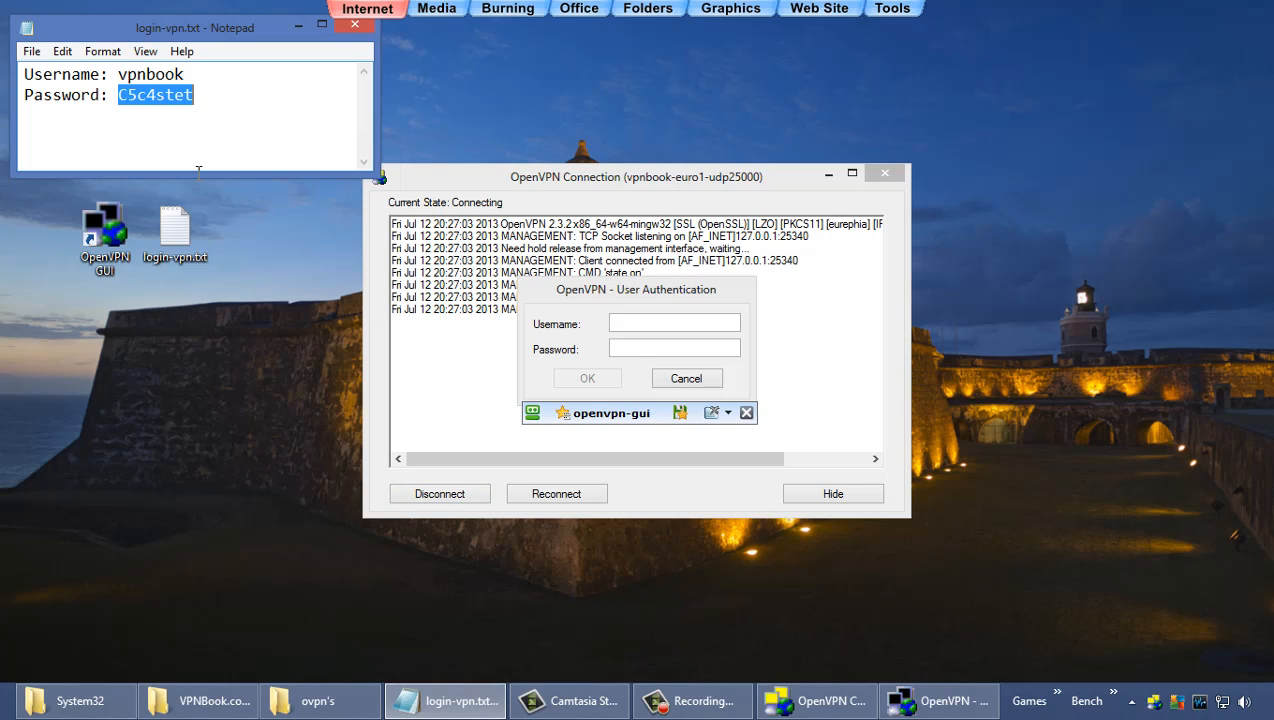
left_click(652, 352)
right_click(652, 350)
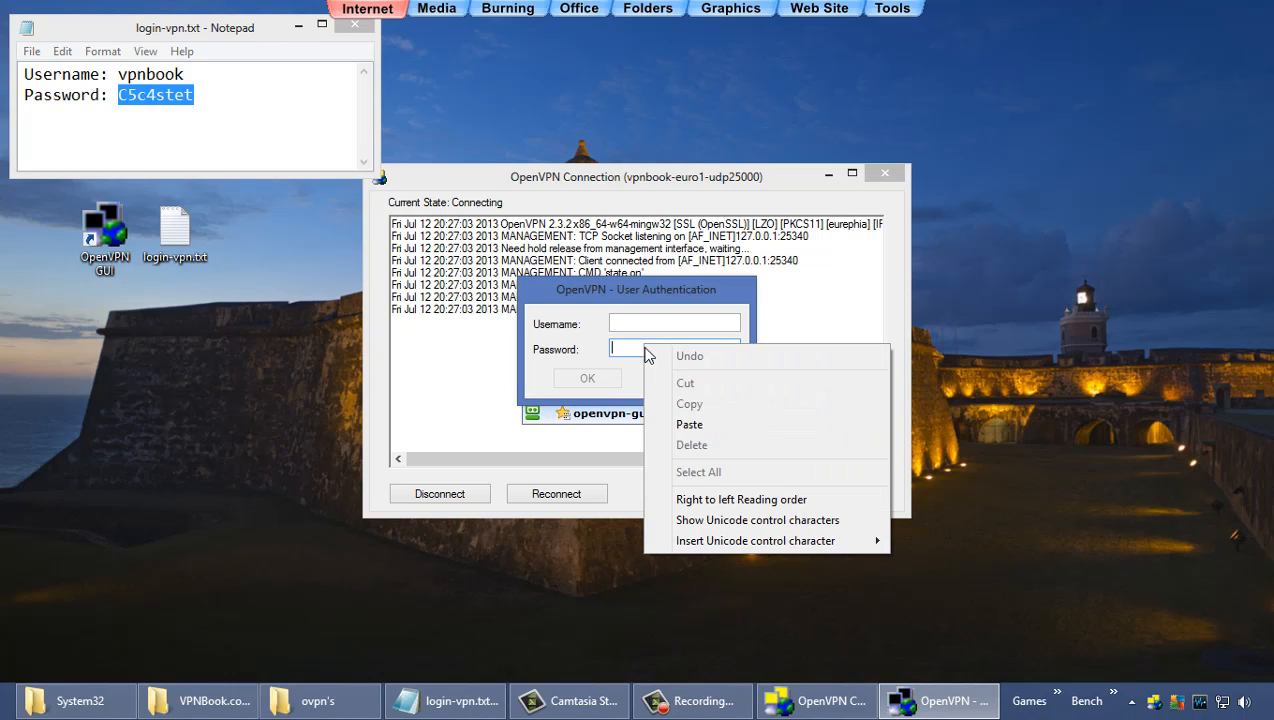
left_click(675, 422)
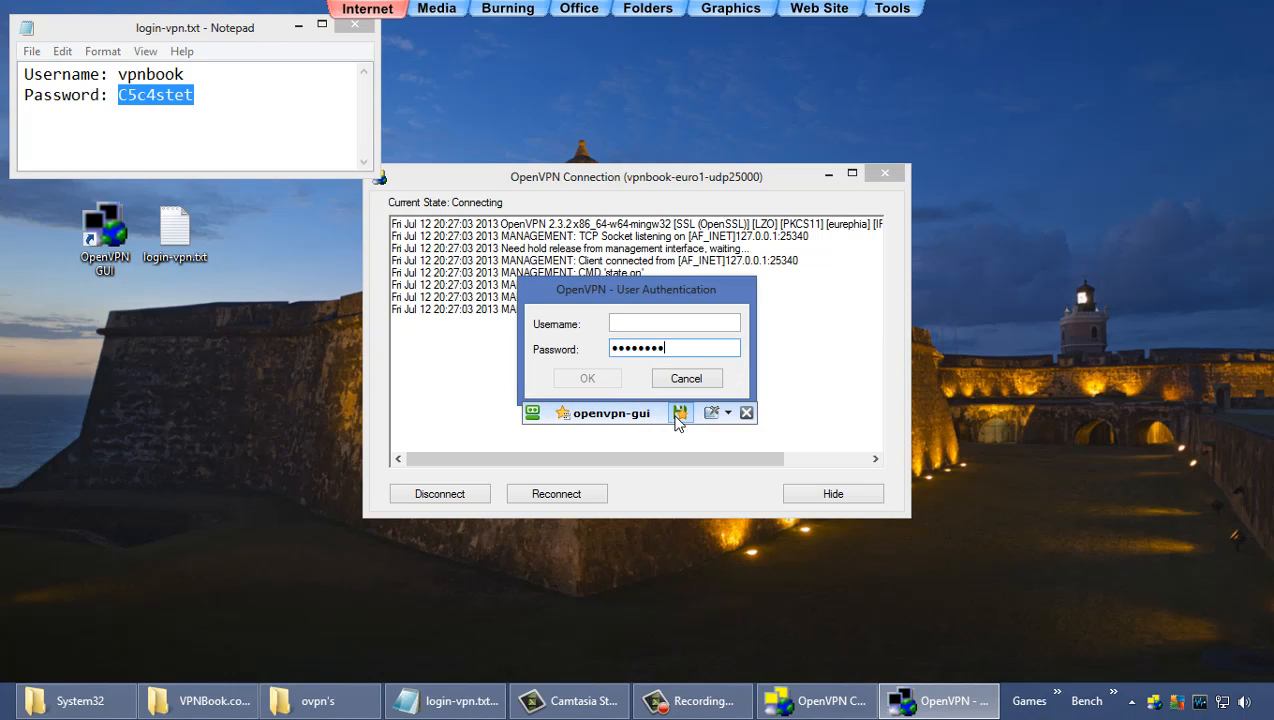
Step: Enter the VPN username and submit the credentials to bring the tunnel up
left_click(663, 327)
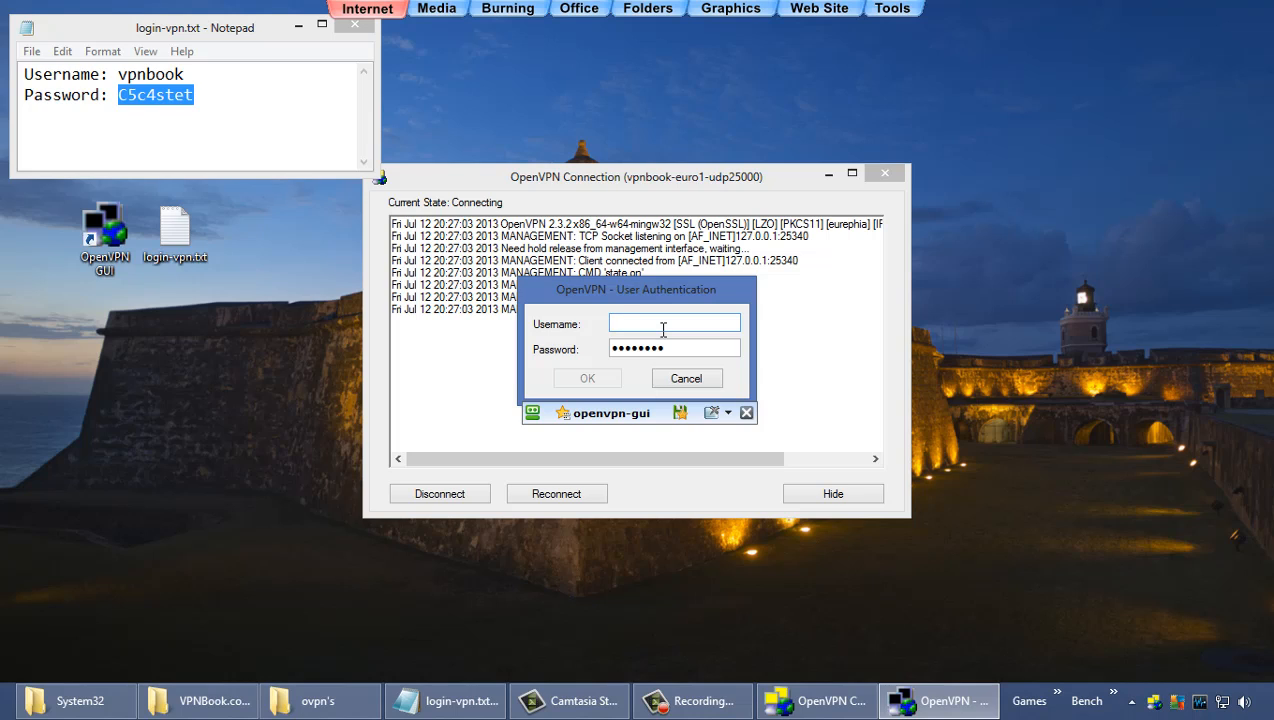
type("vpnbook")
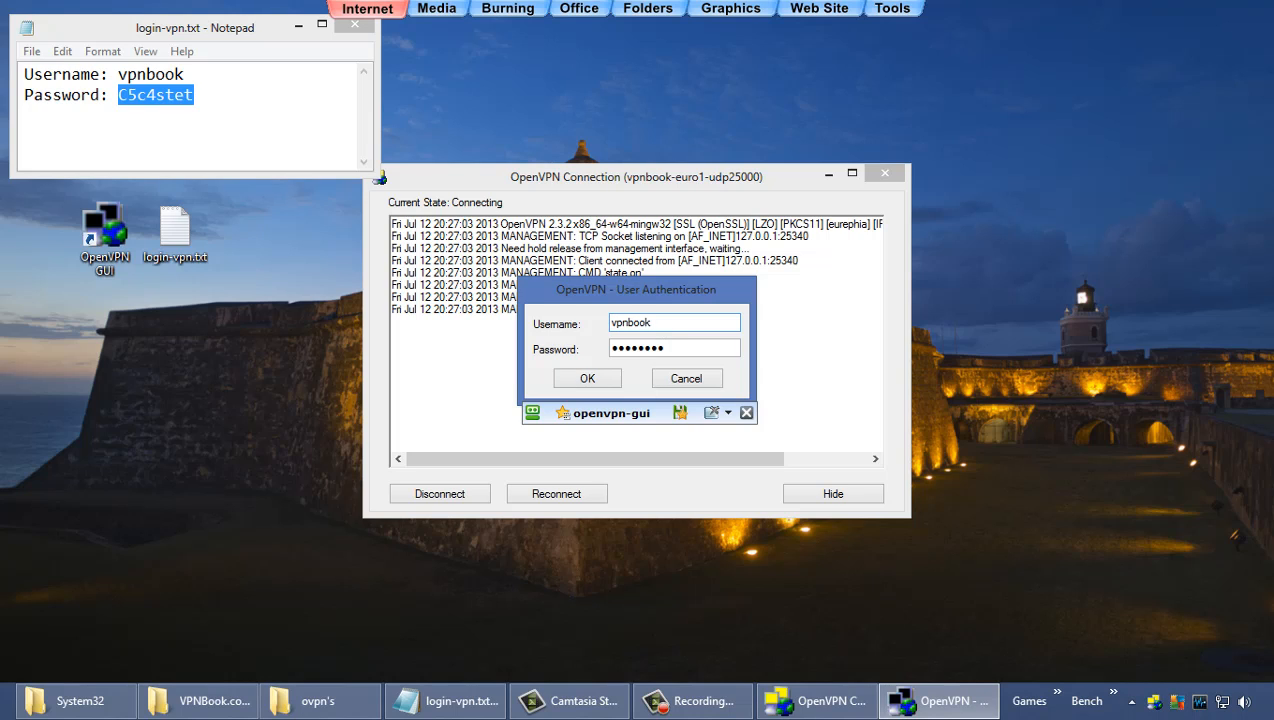
left_click(590, 378)
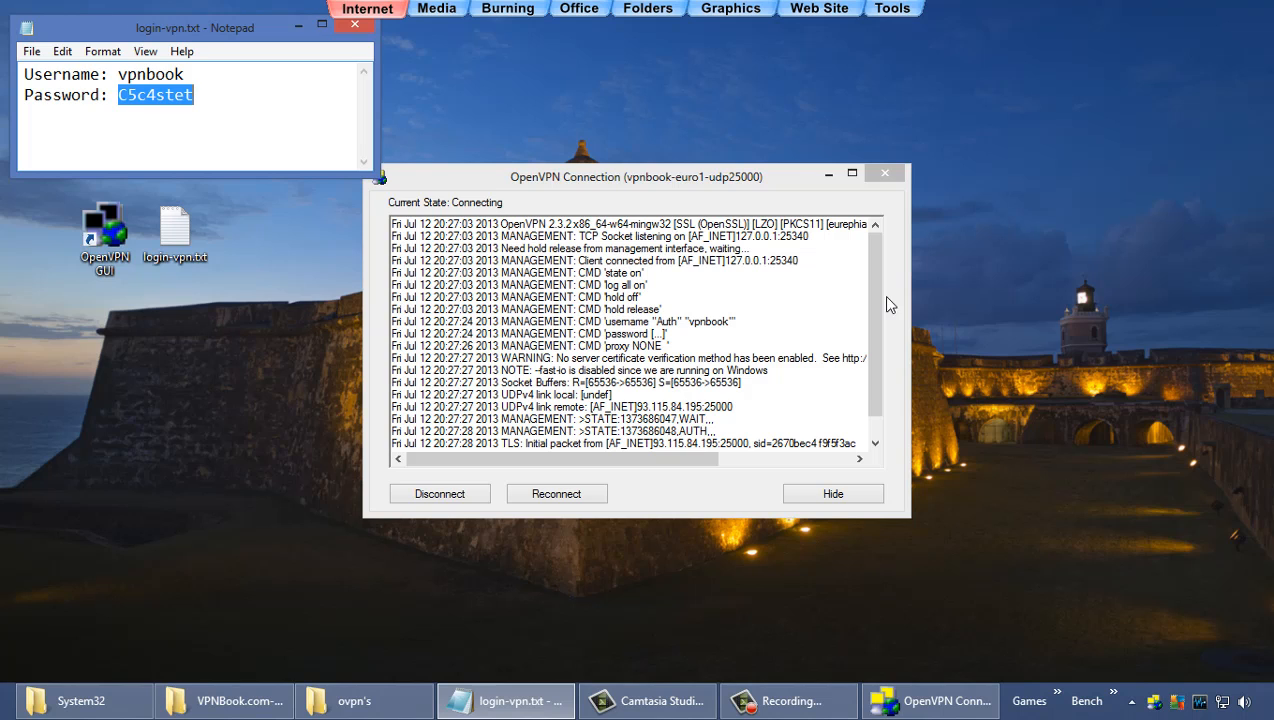
mouse_move(879, 309)
left_mouse_down()
mouse_move(880, 357)
mouse_move(879, 326)
left_mouse_up()
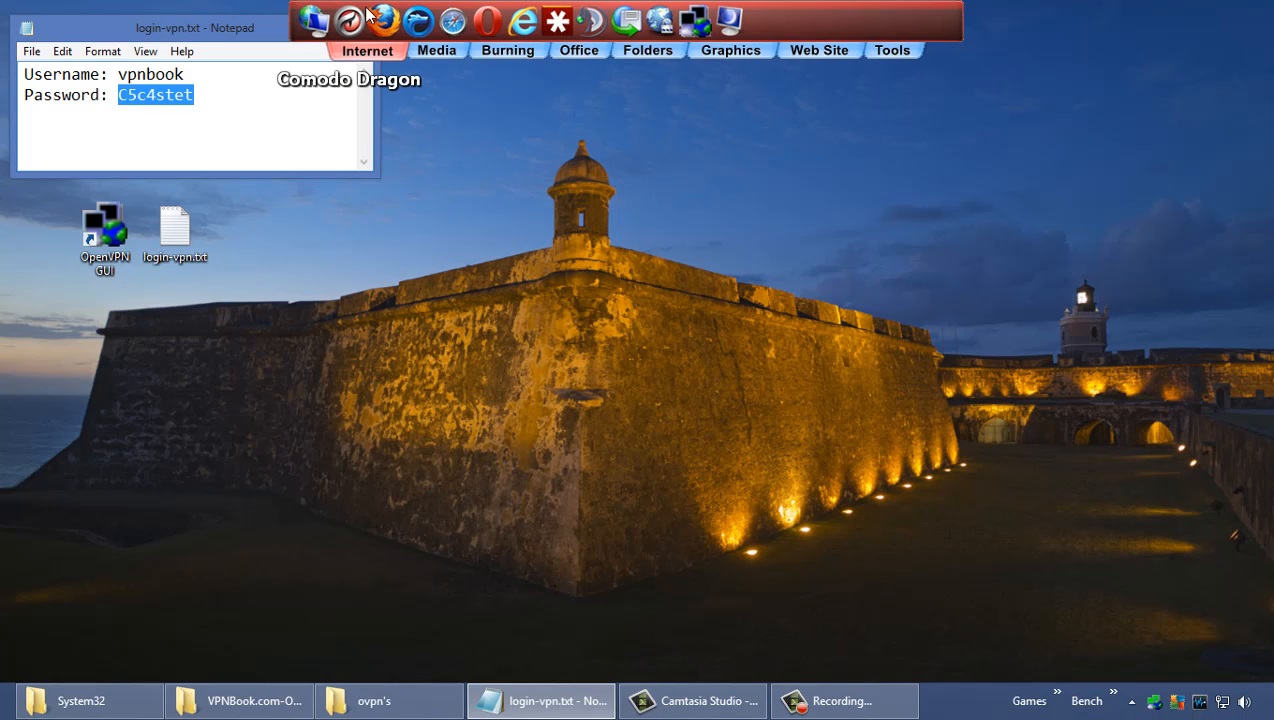
Step: Check in Comodo Dragon that the ItIsTimed IP trace shows 93.115.84.195 in Romania, then close it
left_click(349, 20)
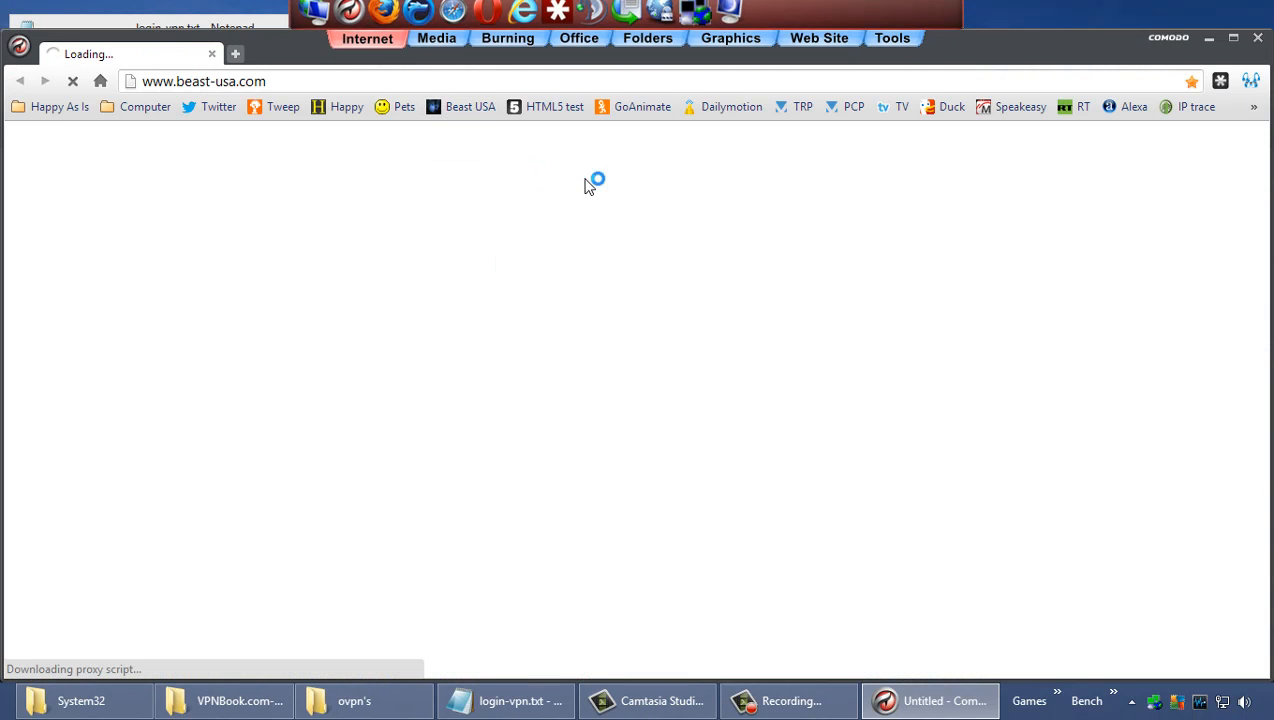
left_click(1188, 108)
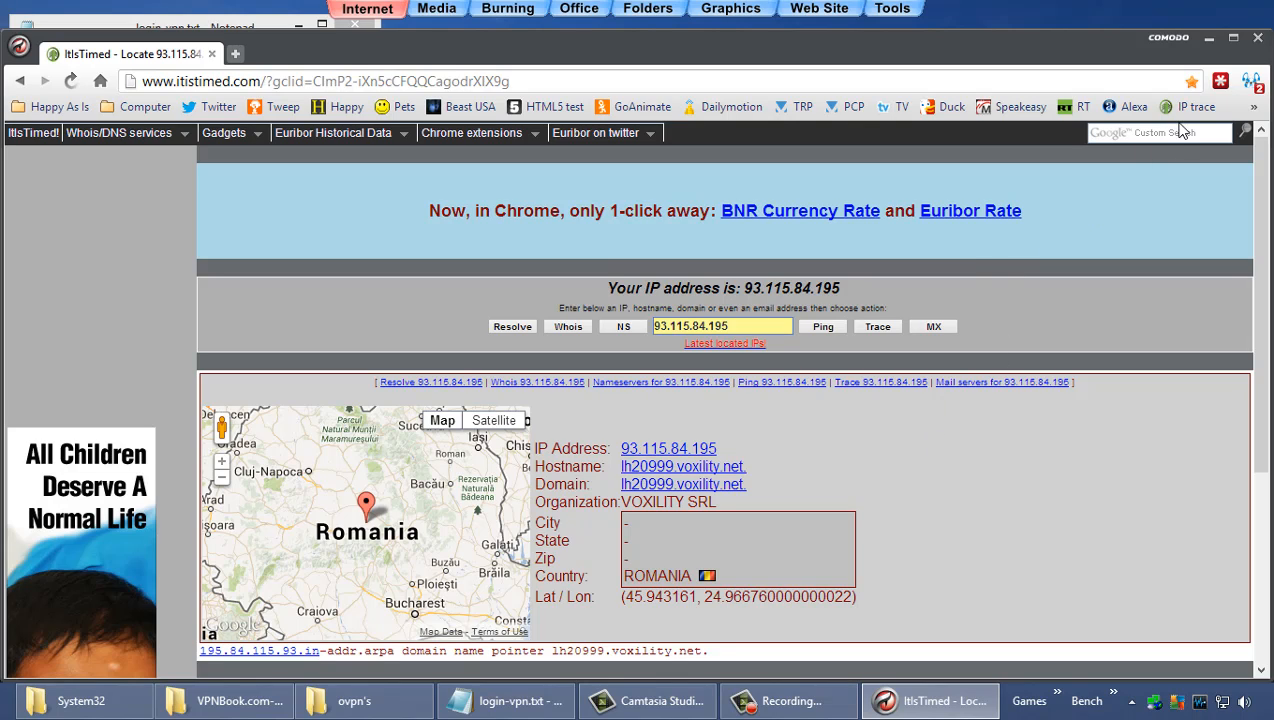
left_click(1258, 40)
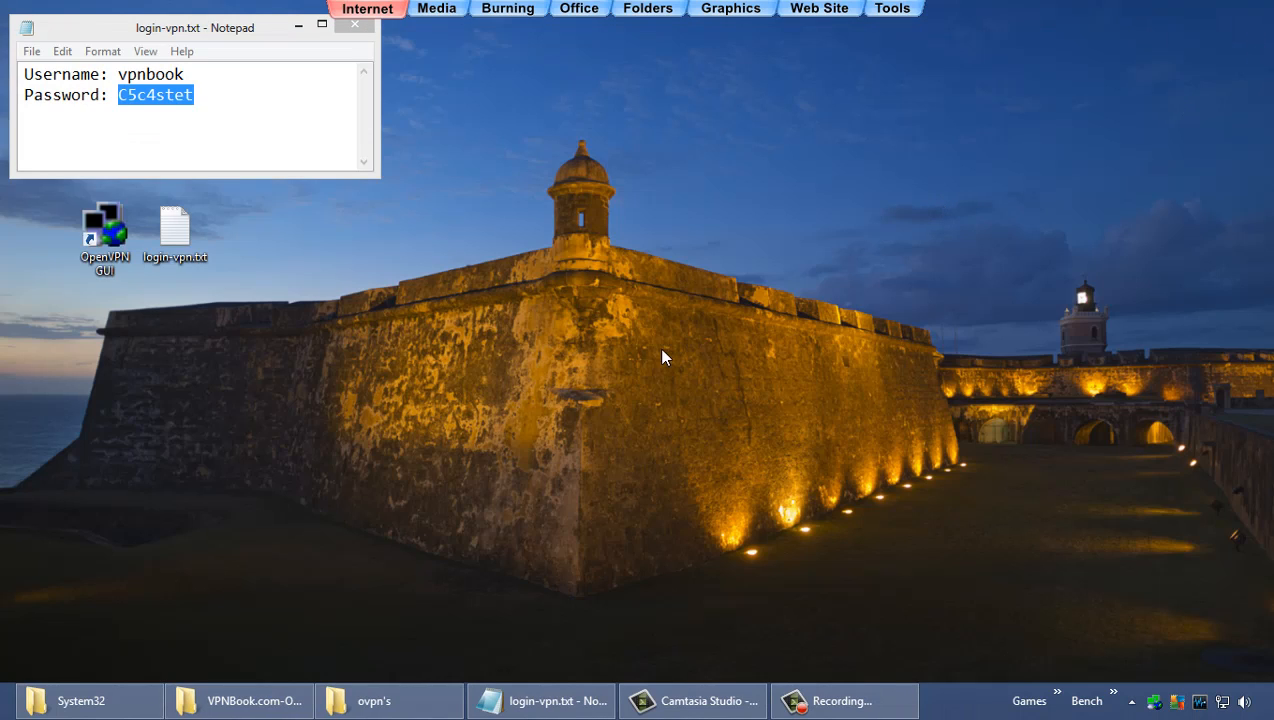
Step: Find ROUTE.EXE, the TCP/IP Route Command, in the System32 window and bring up its context menu
left_click(128, 700)
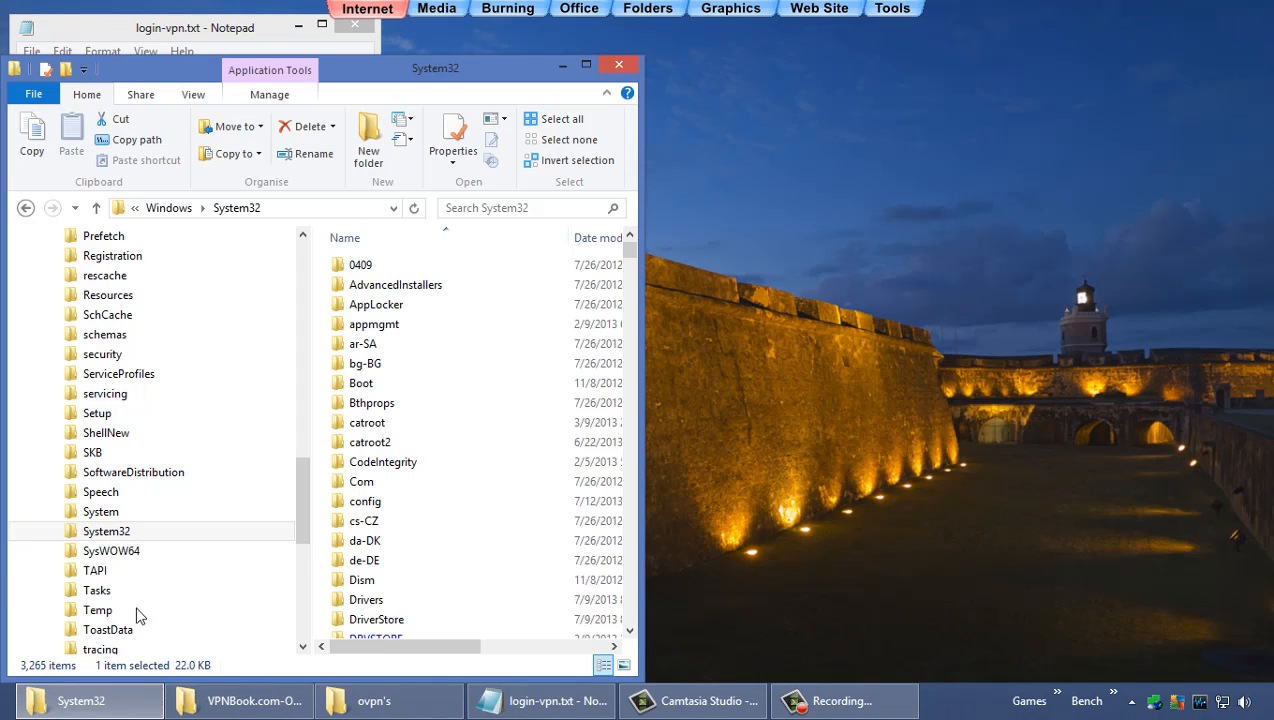
left_click_drag(297, 498, 346, 528)
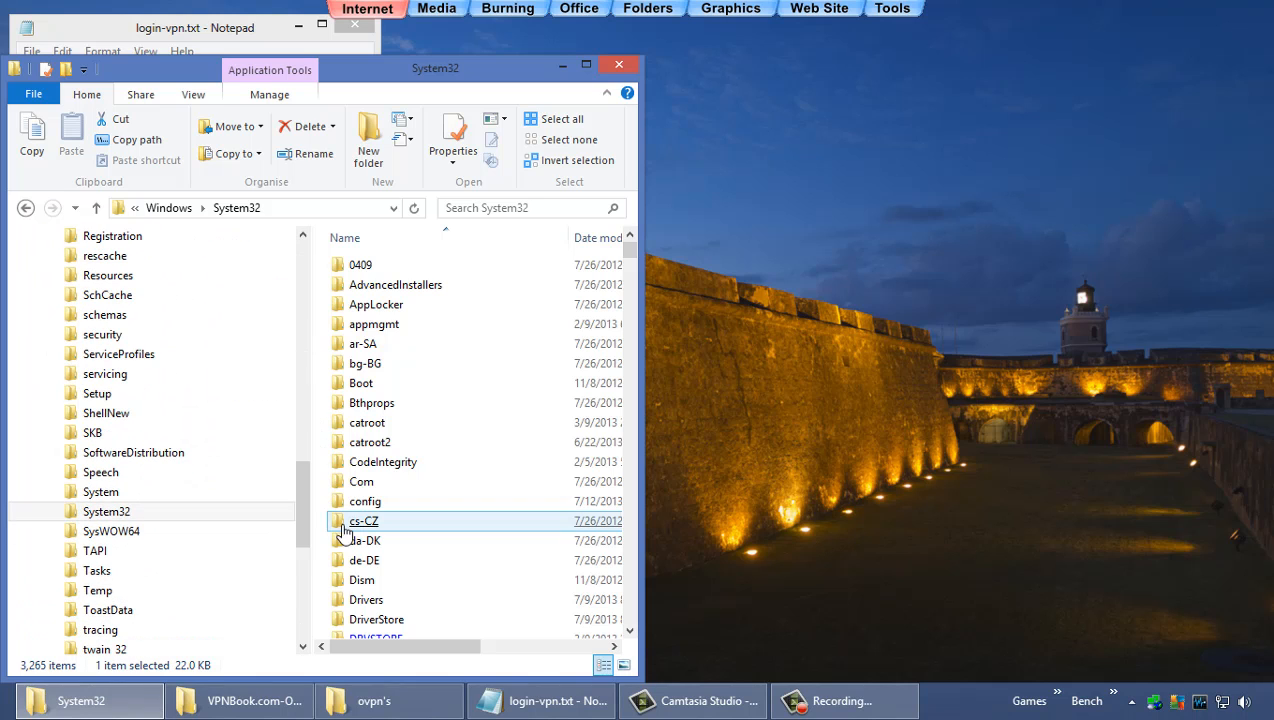
left_click(210, 511)
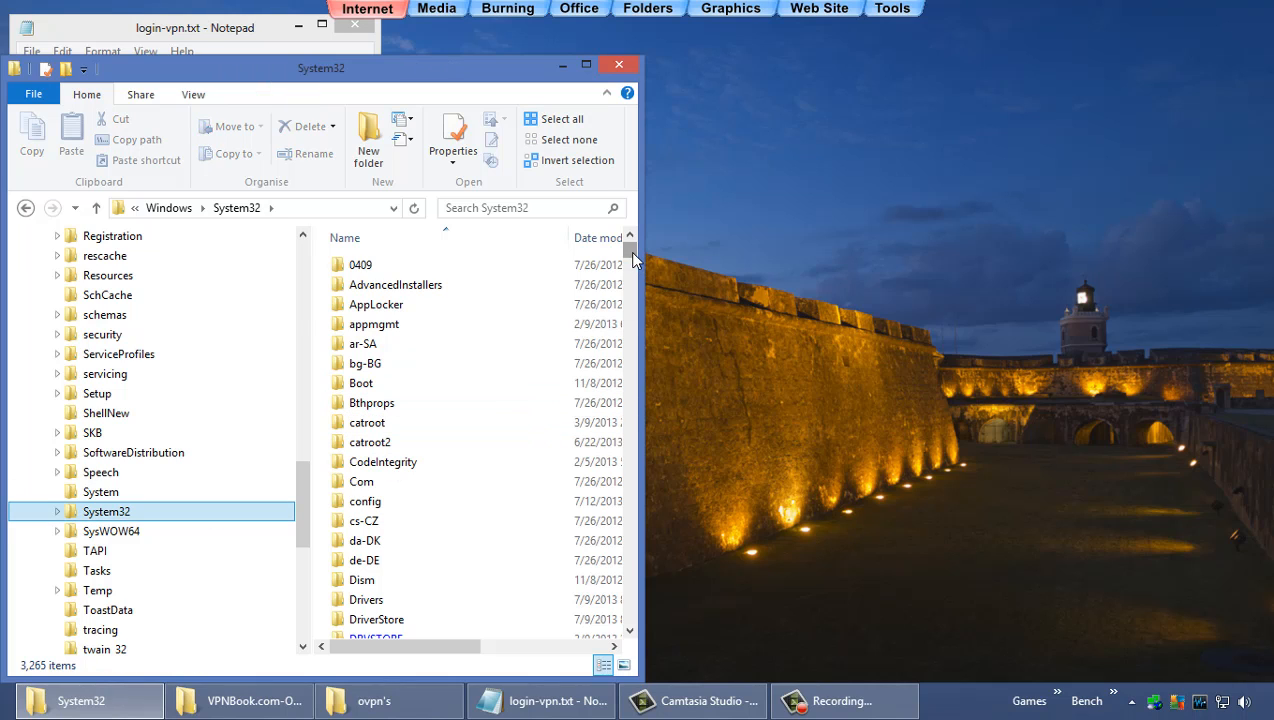
left_click_drag(631, 255, 652, 517)
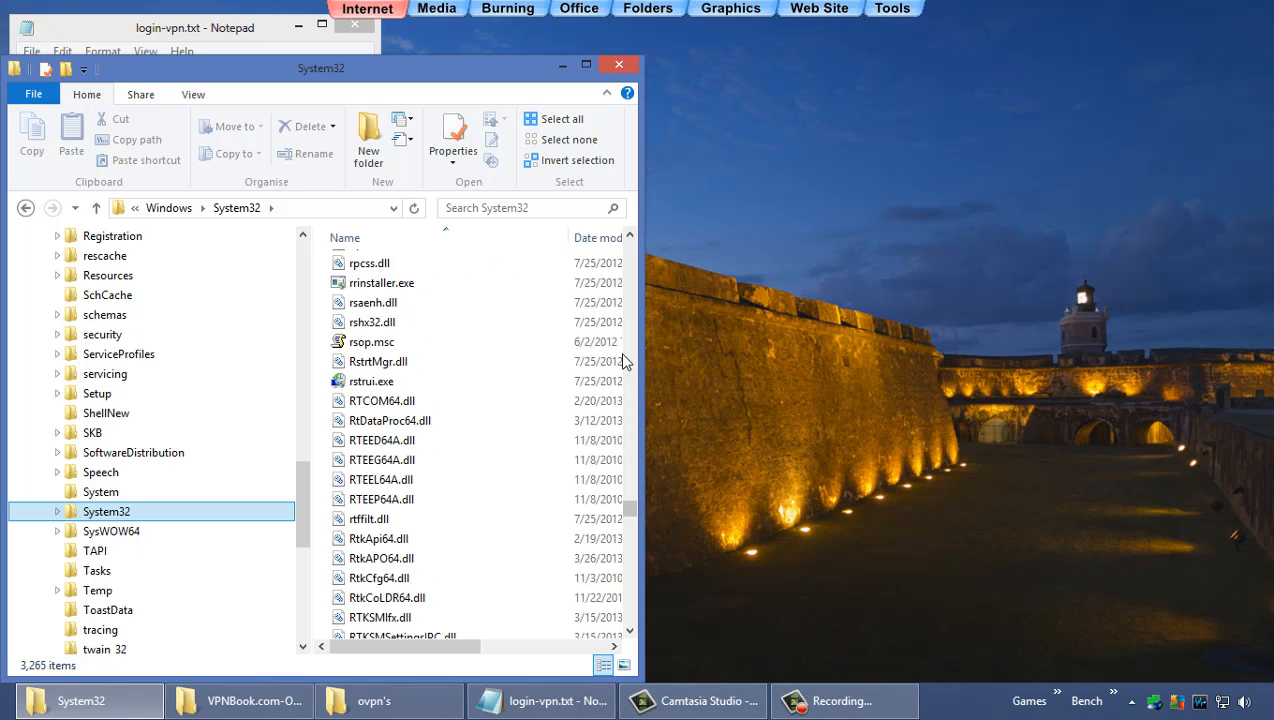
left_click_drag(629, 237, 629, 237)
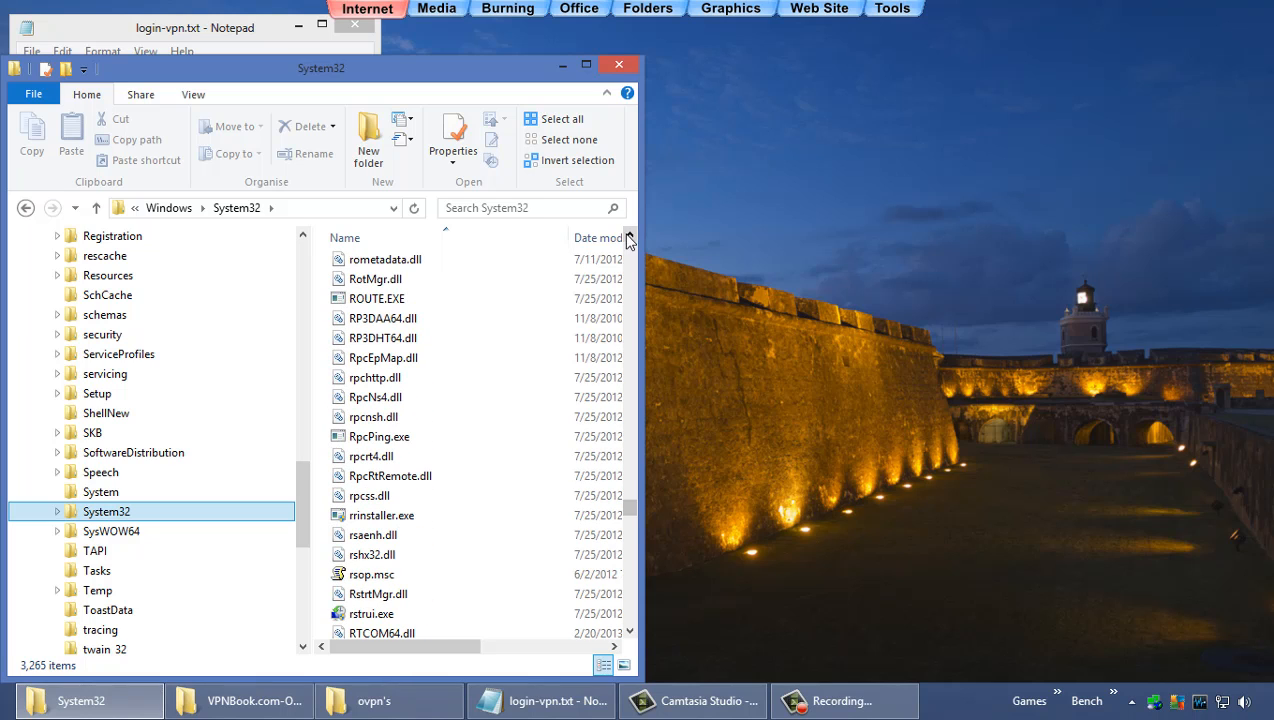
left_click(375, 303)
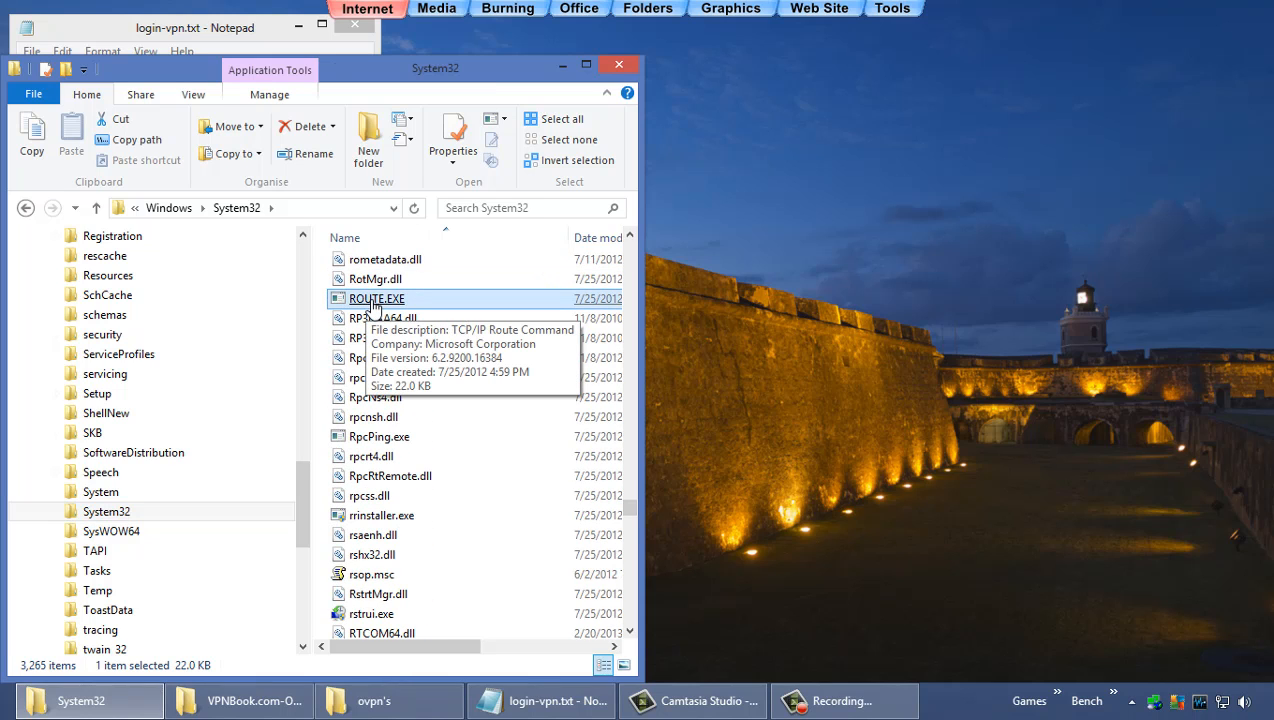
right_click(366, 301)
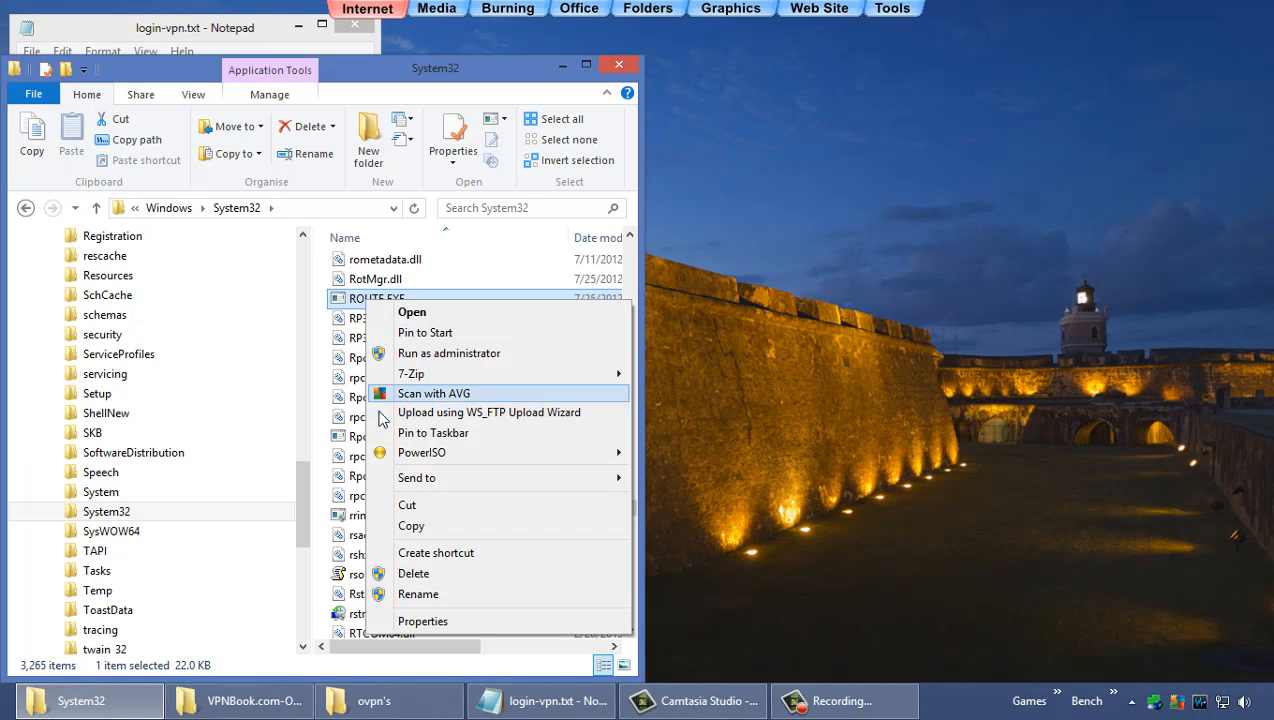
Step: Set ROUTE.EXE's owner to the local 'admin' account in its Advanced Security Settings
left_click(415, 621)
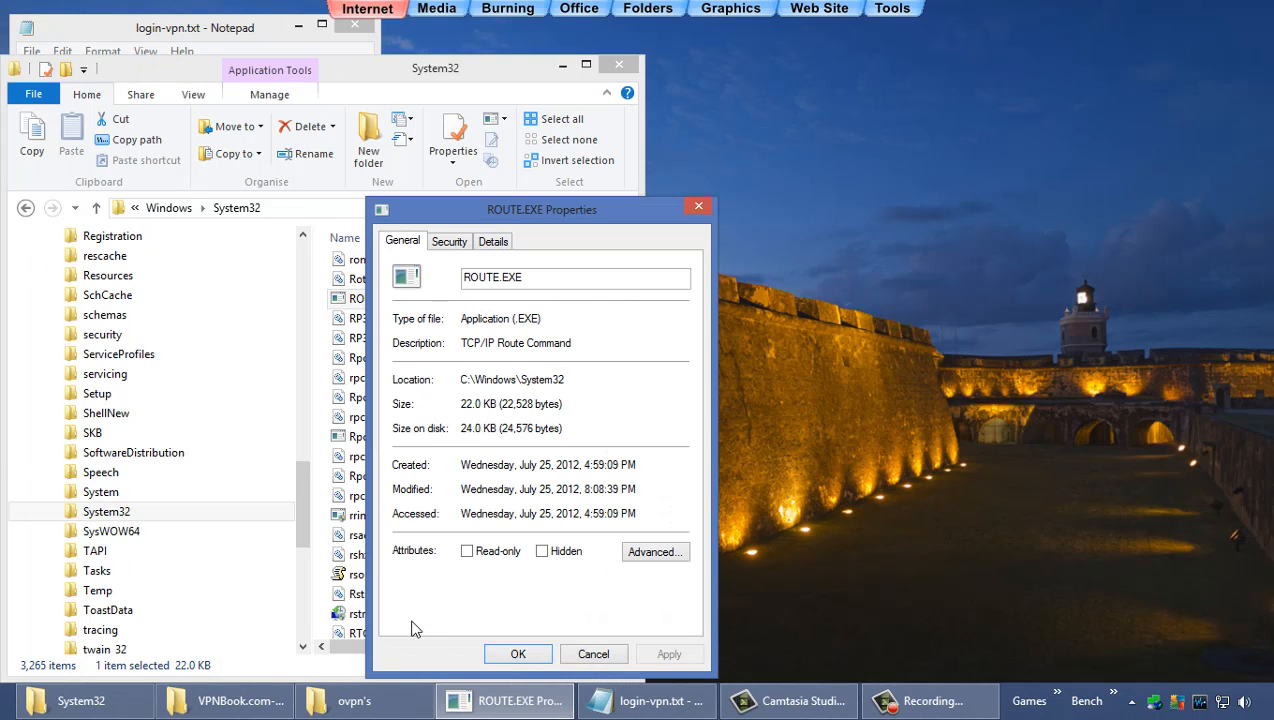
left_click(449, 243)
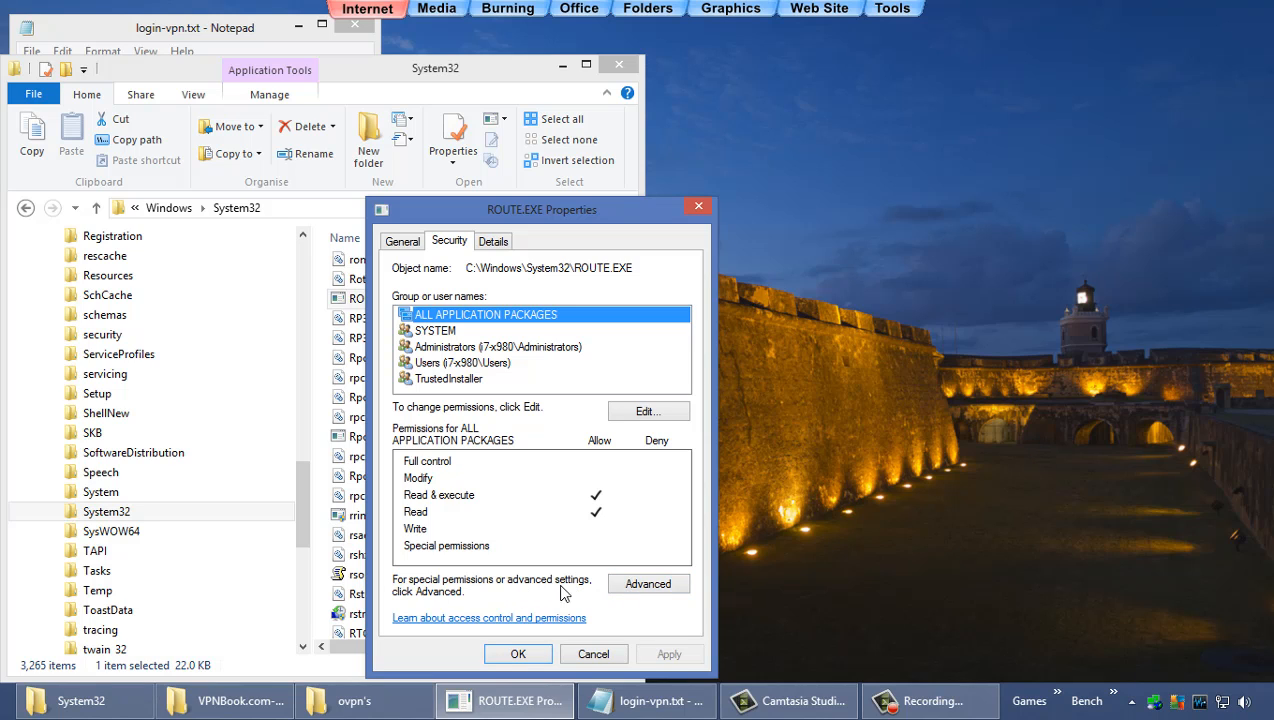
left_click(639, 590)
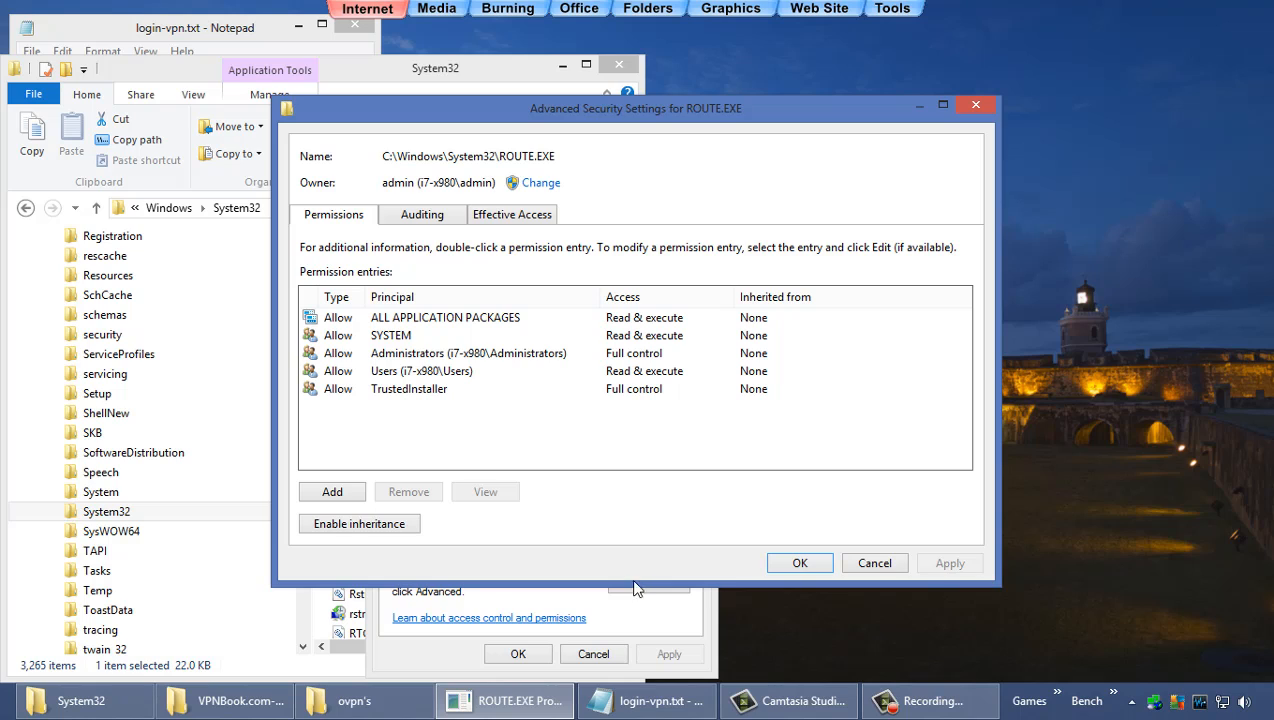
left_click(532, 187)
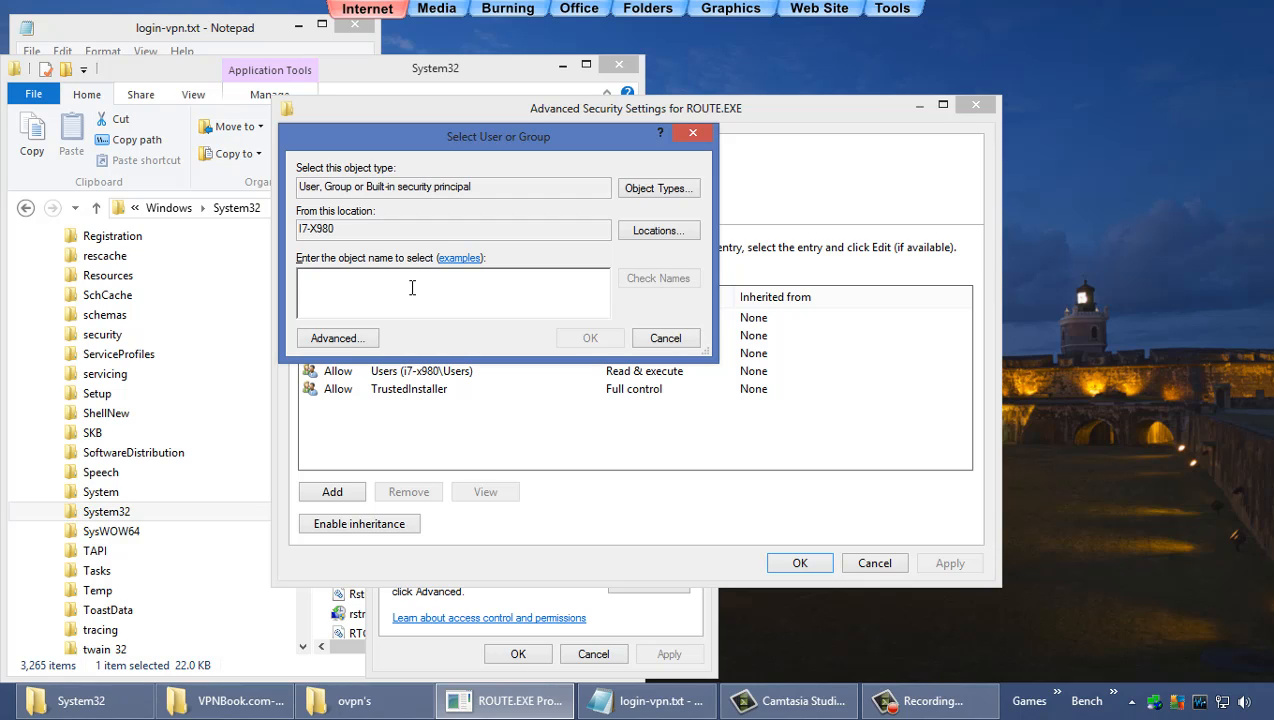
type("admin")
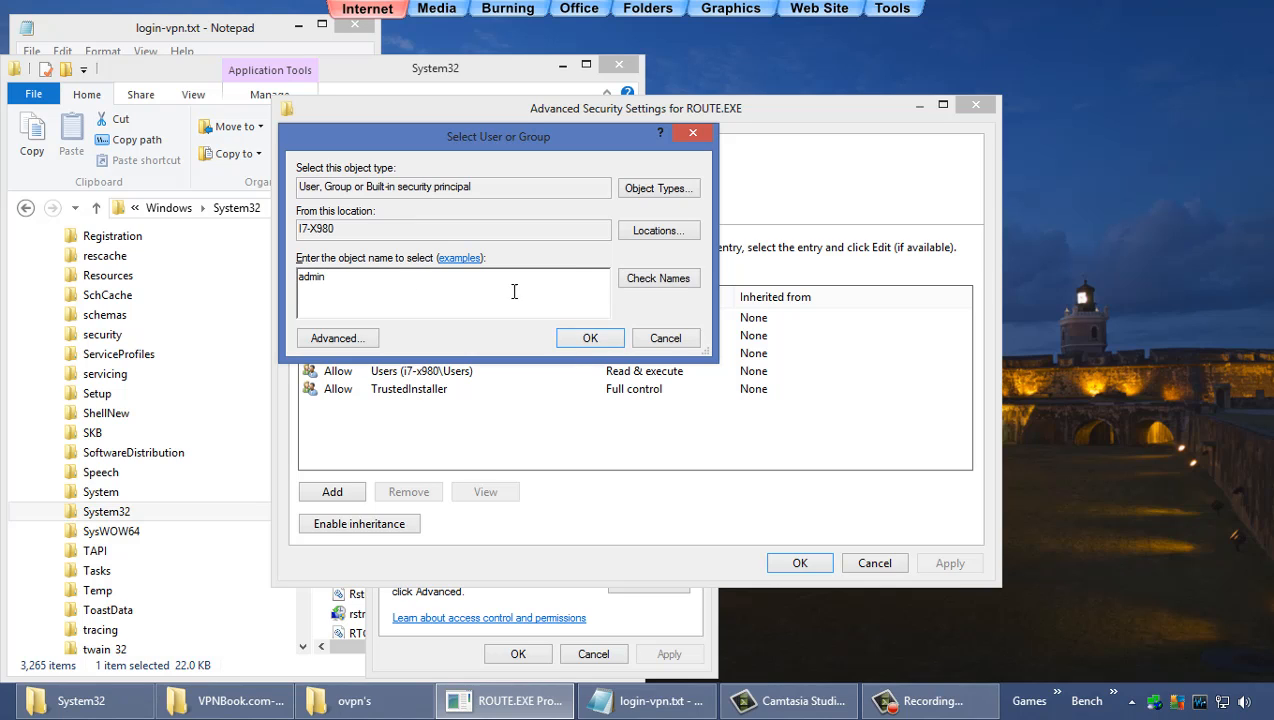
left_click(628, 285)
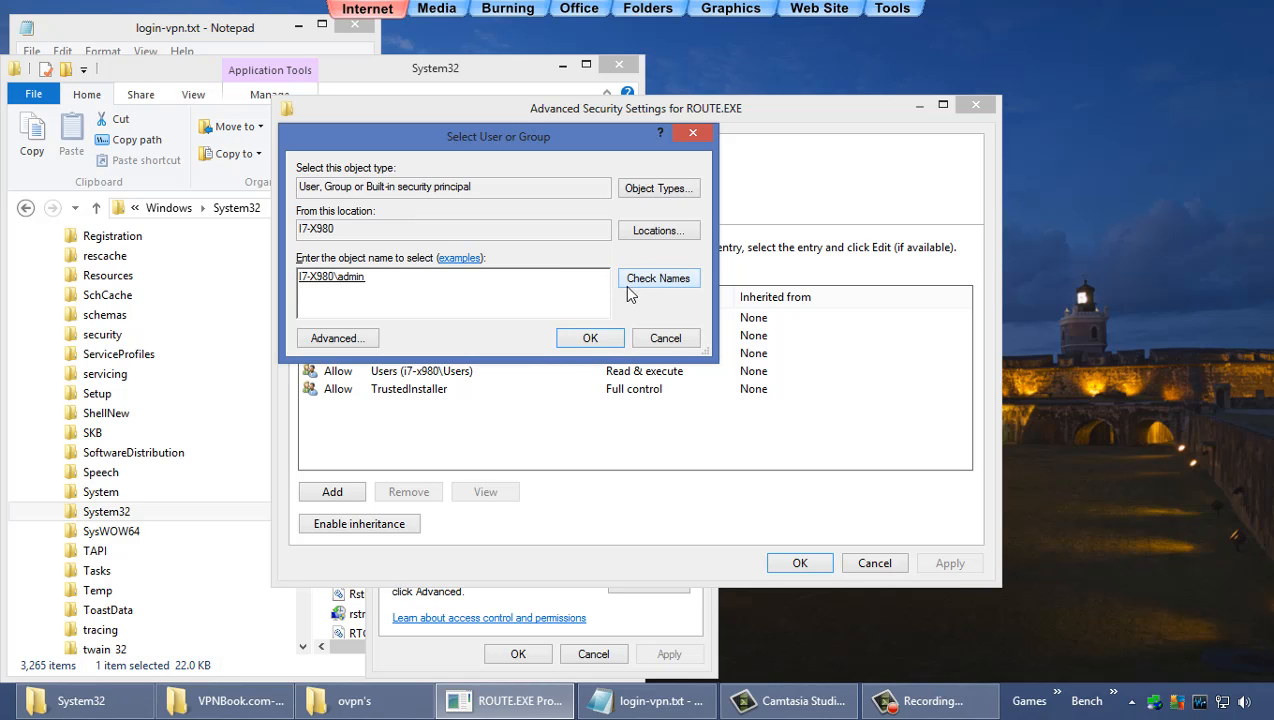
left_click(590, 337)
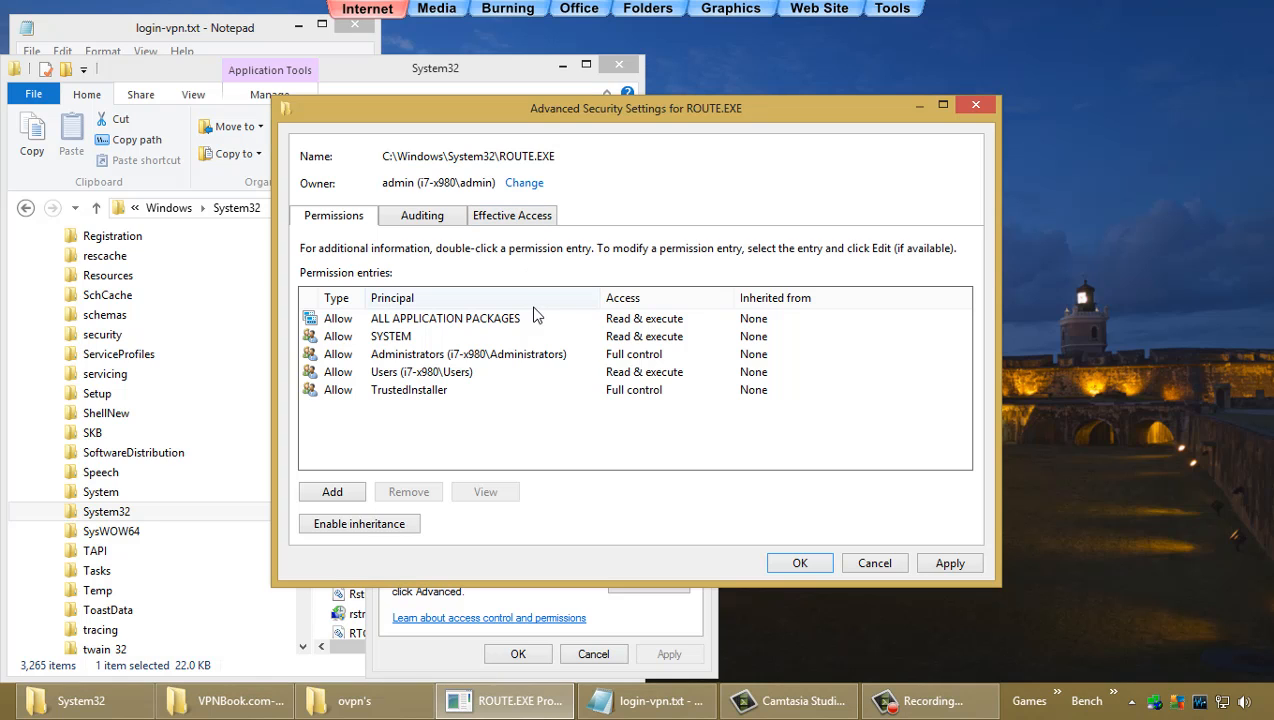
left_click(800, 563)
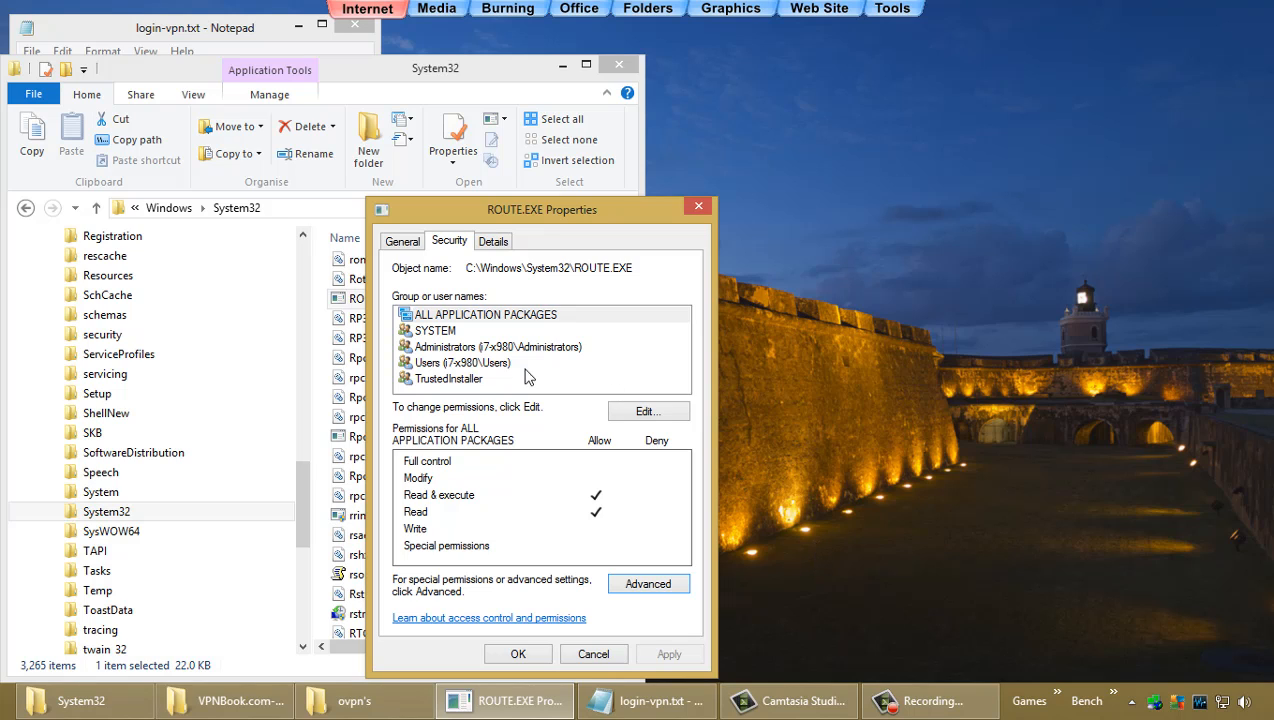
Step: Grant the Administrators group Full control of ROUTE.EXE, close Properties and minimize the System32 window
left_click(492, 362)
left_click(490, 352)
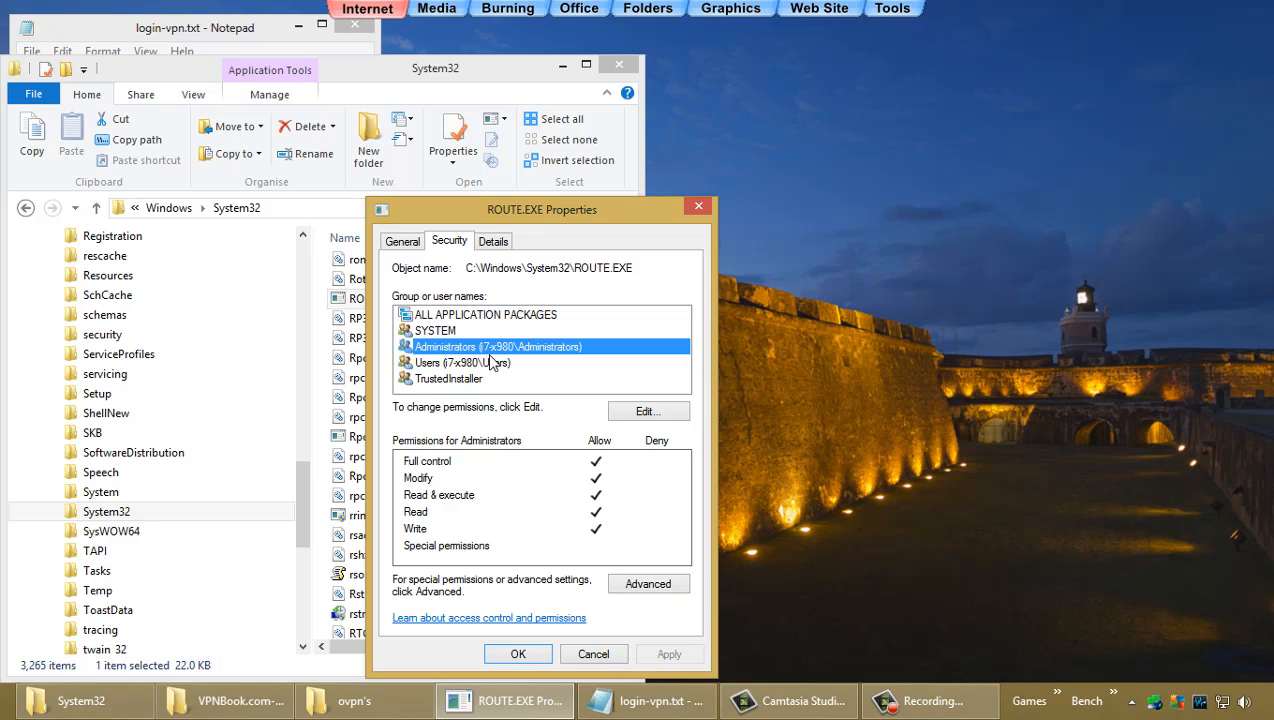
left_click(614, 412)
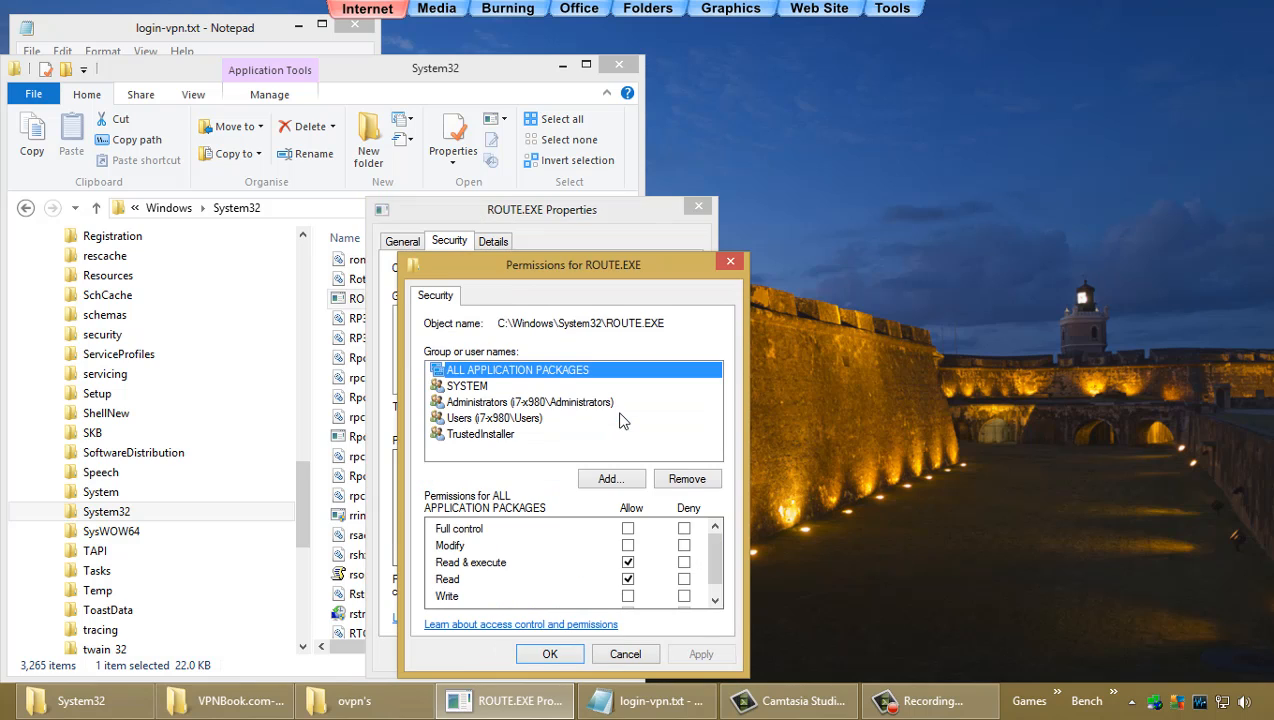
left_click(531, 405)
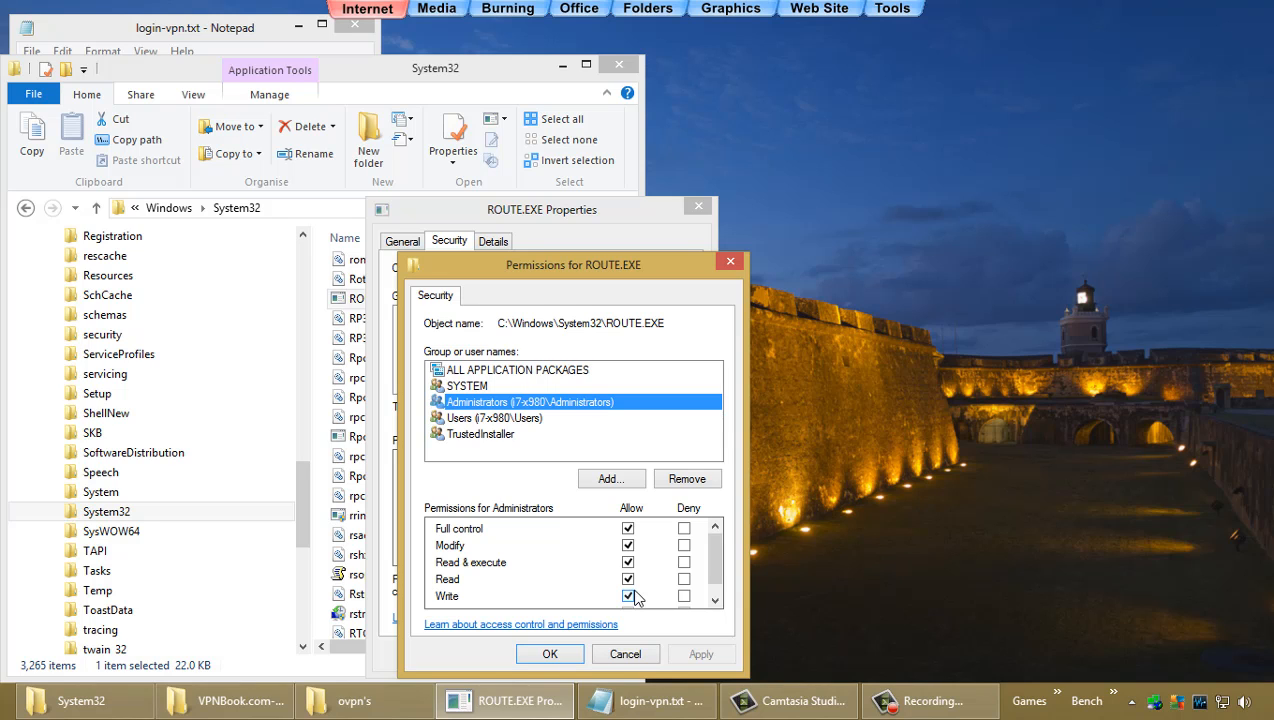
left_click(562, 655)
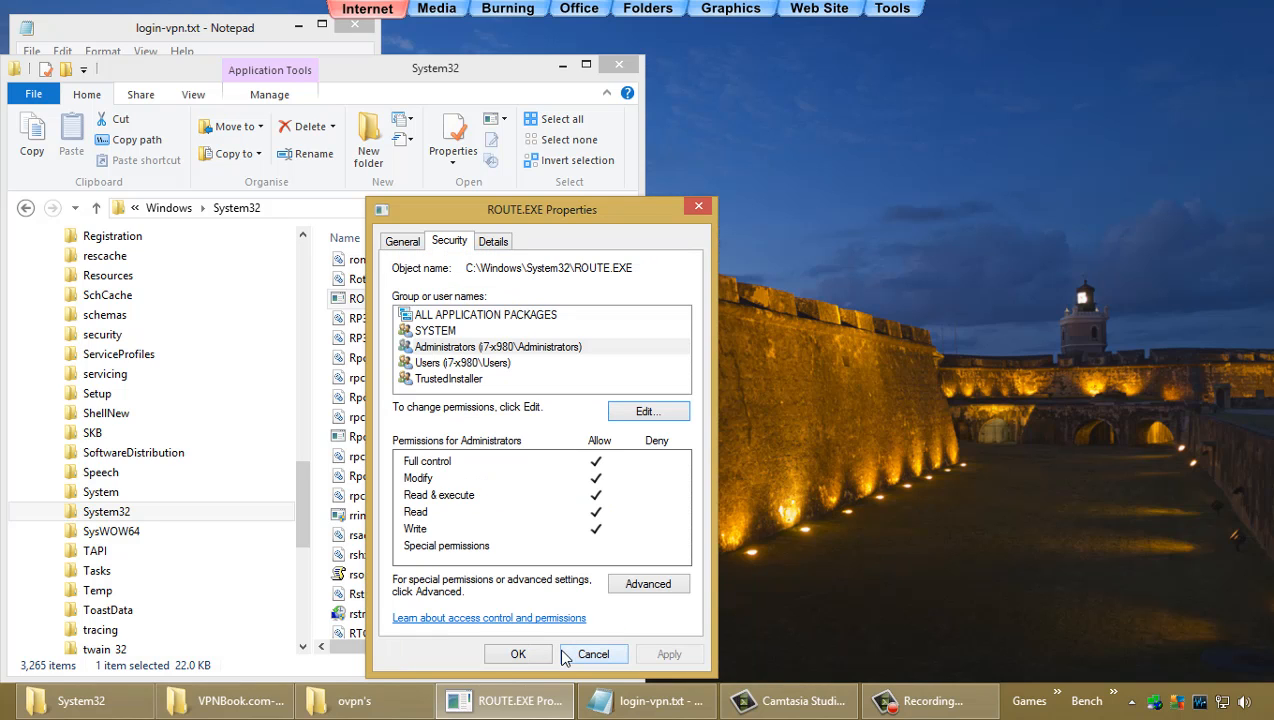
left_click(508, 654)
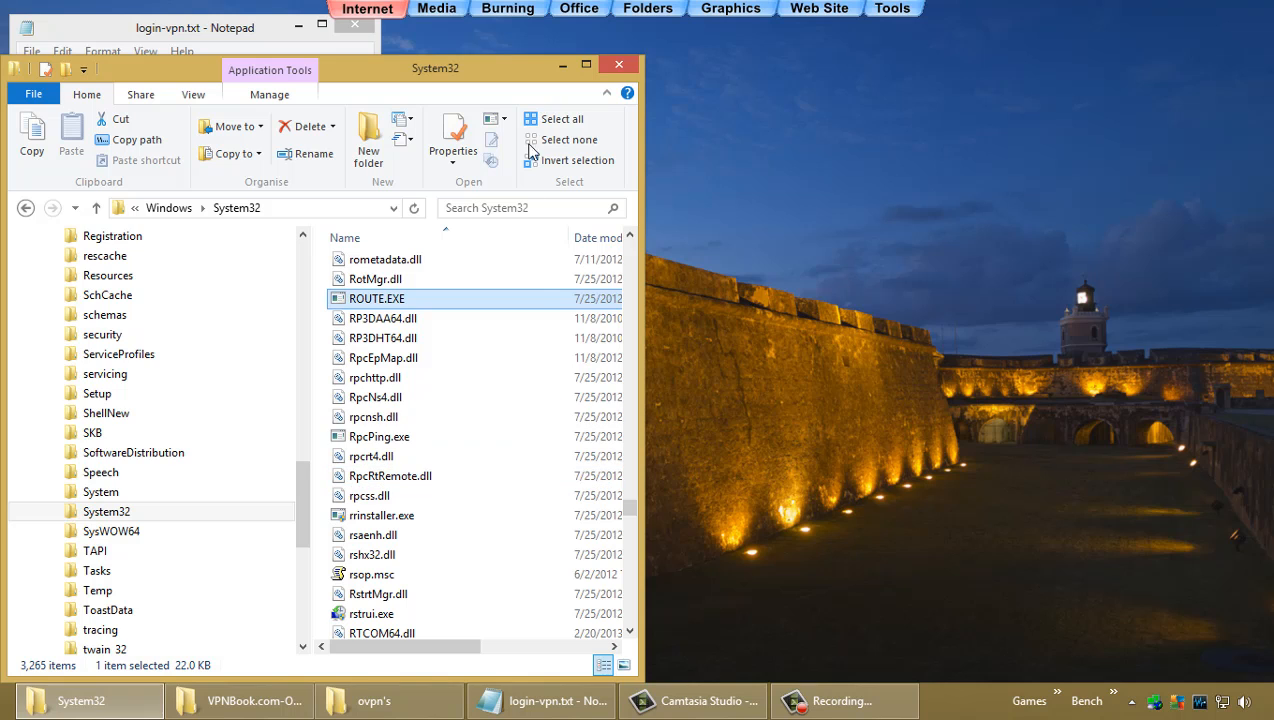
left_click(561, 67)
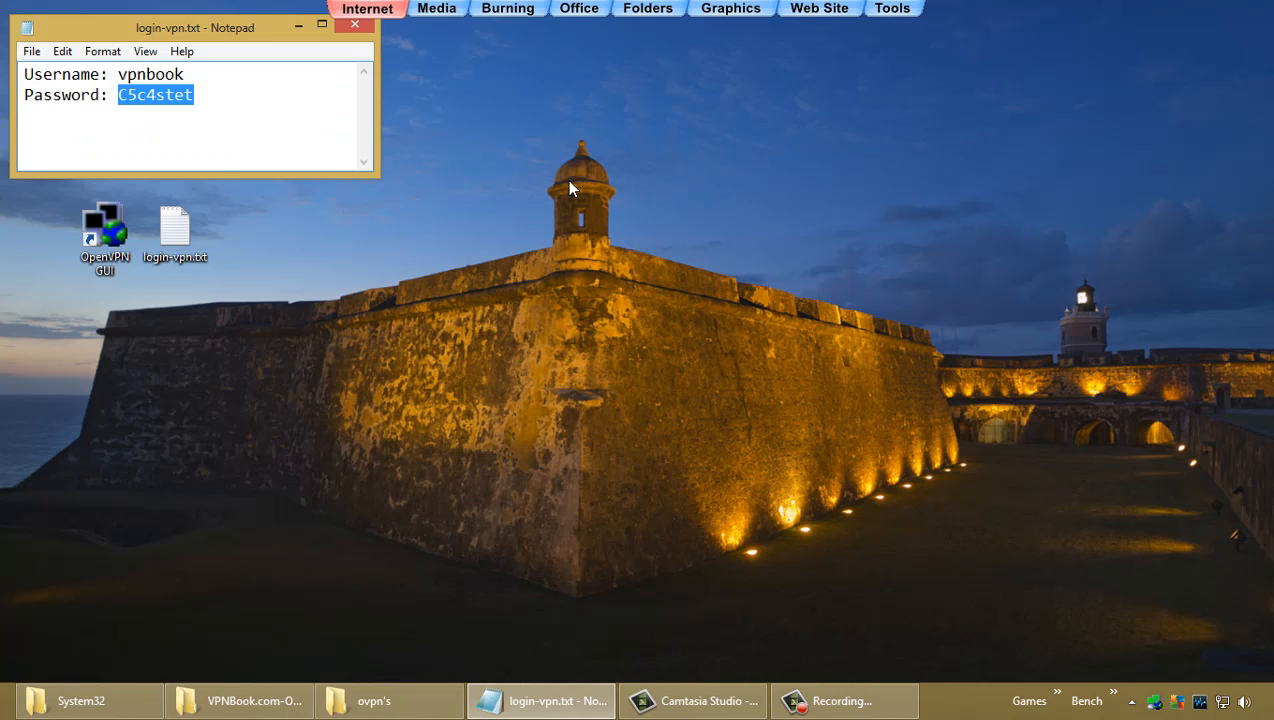